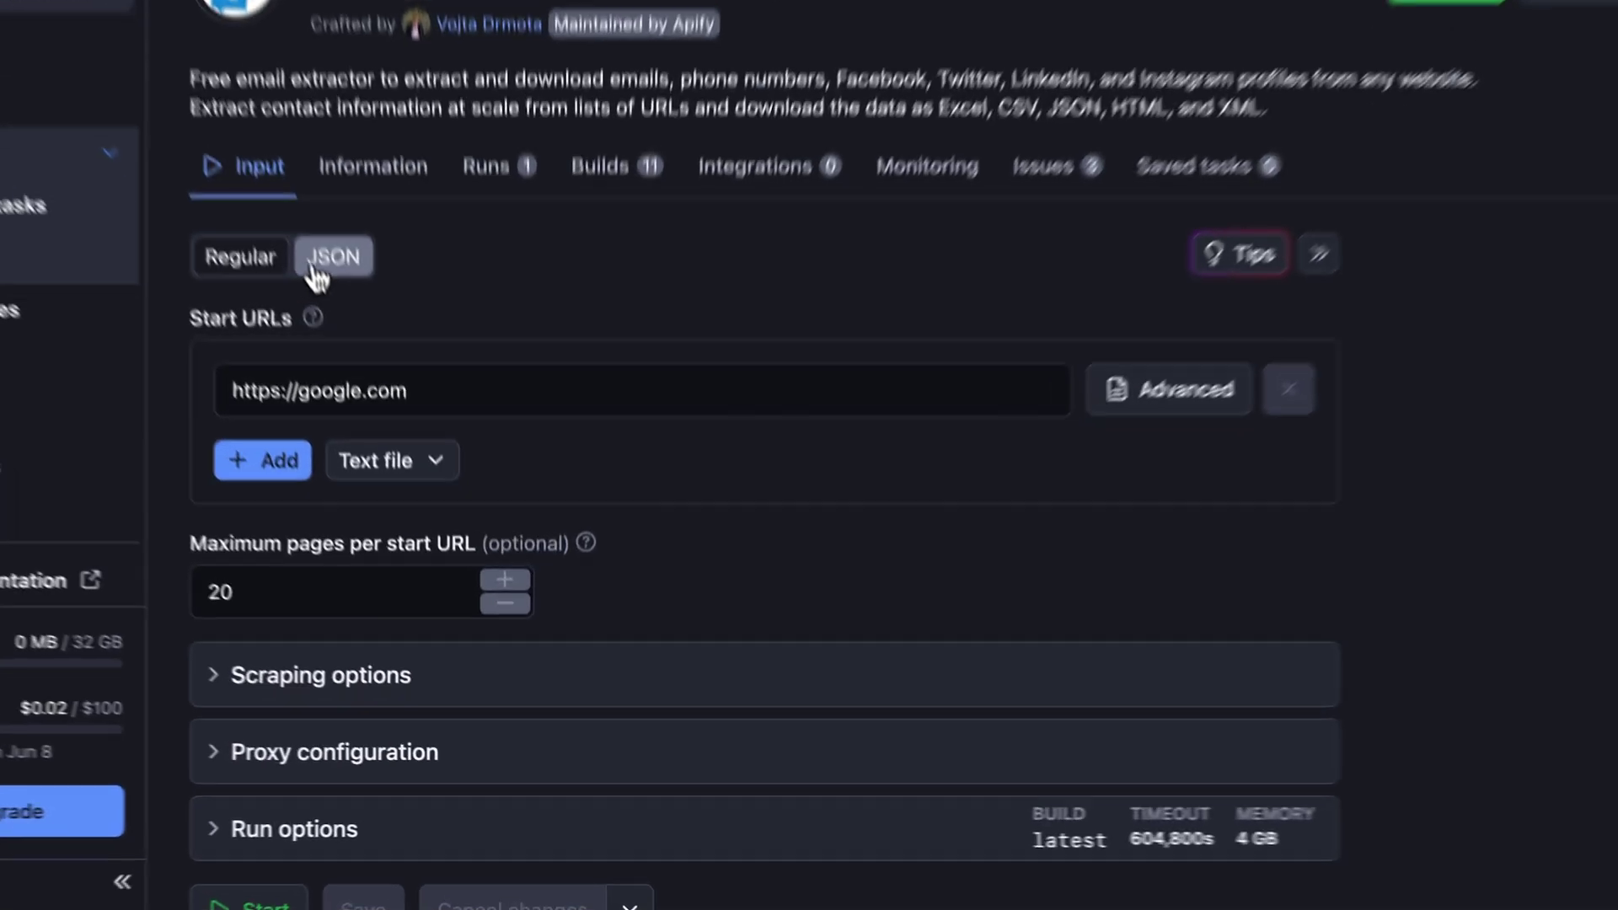
click(385, 401)
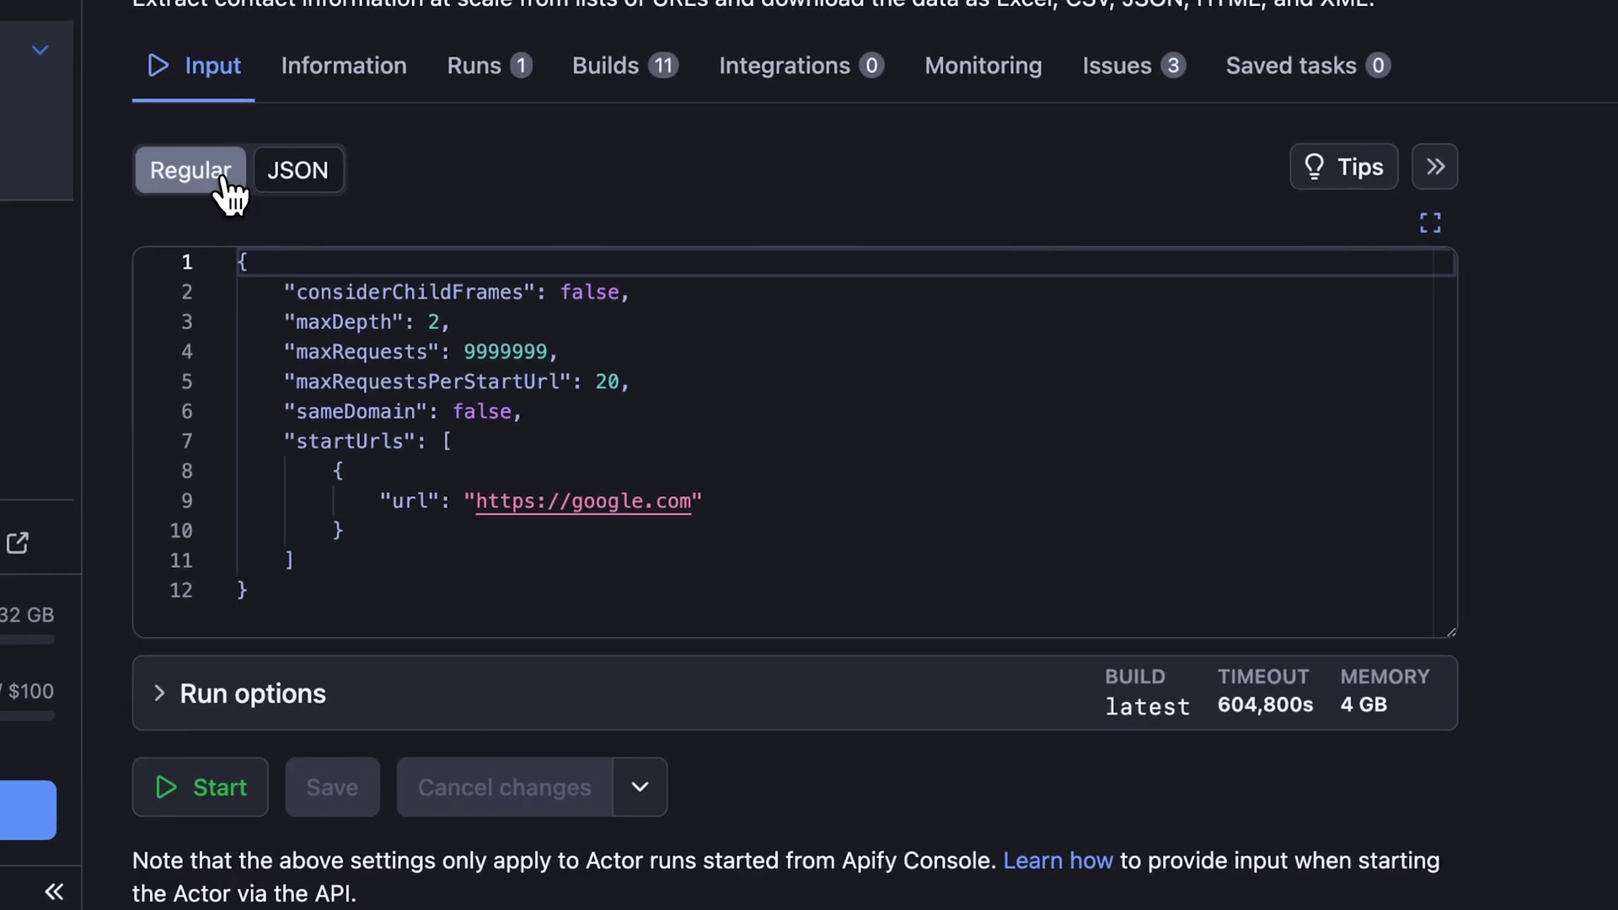
click(225, 179)
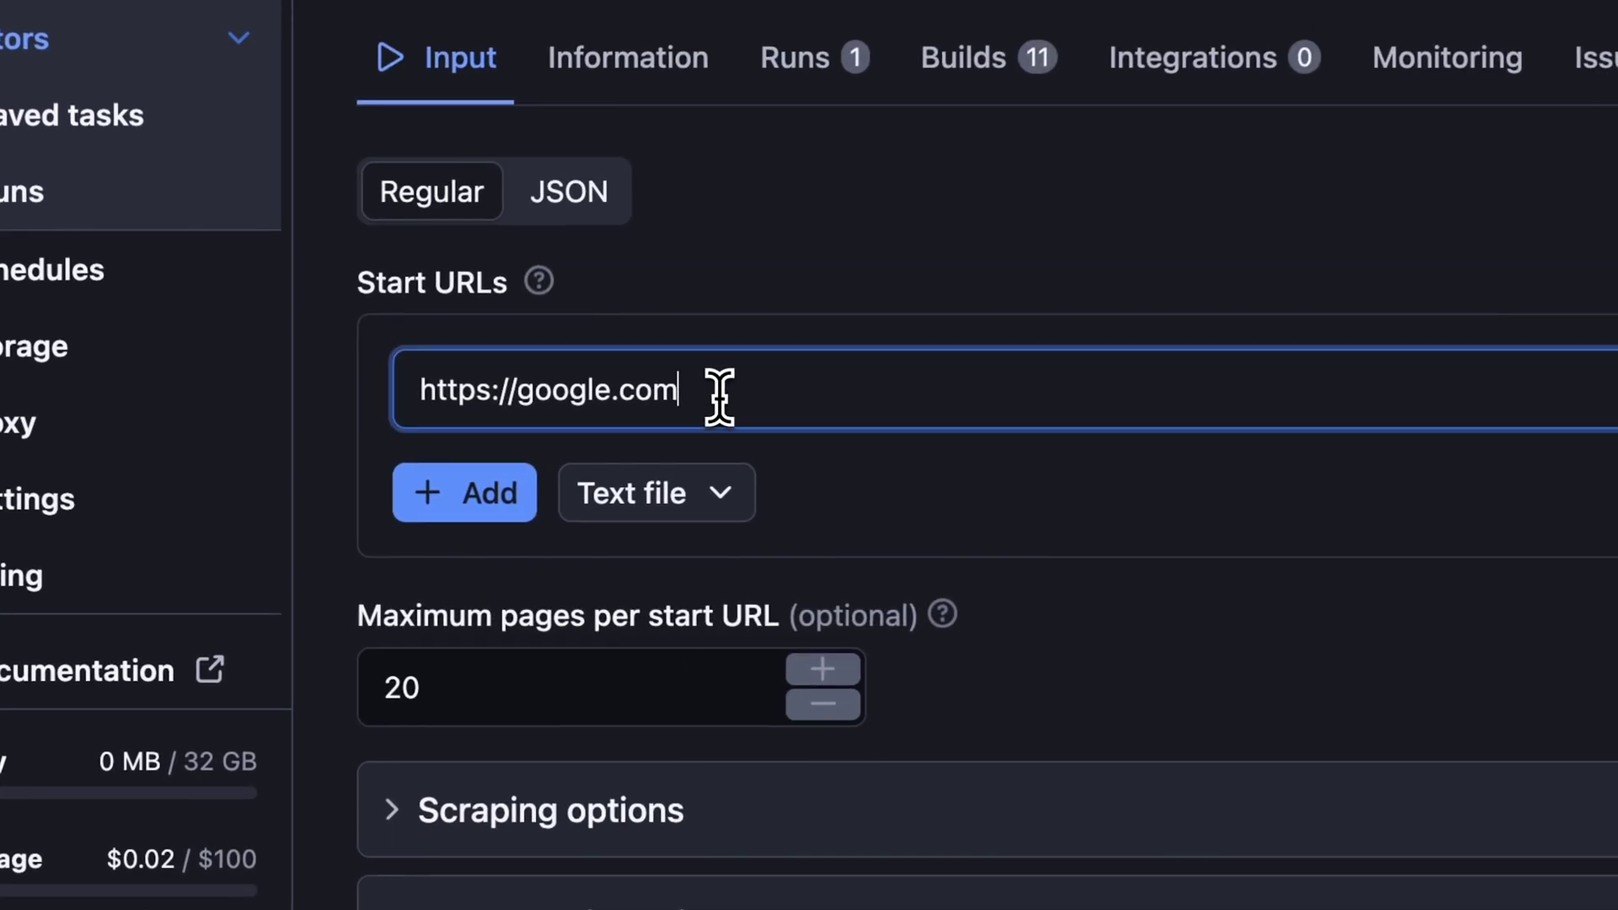
triple_click(468, 501)
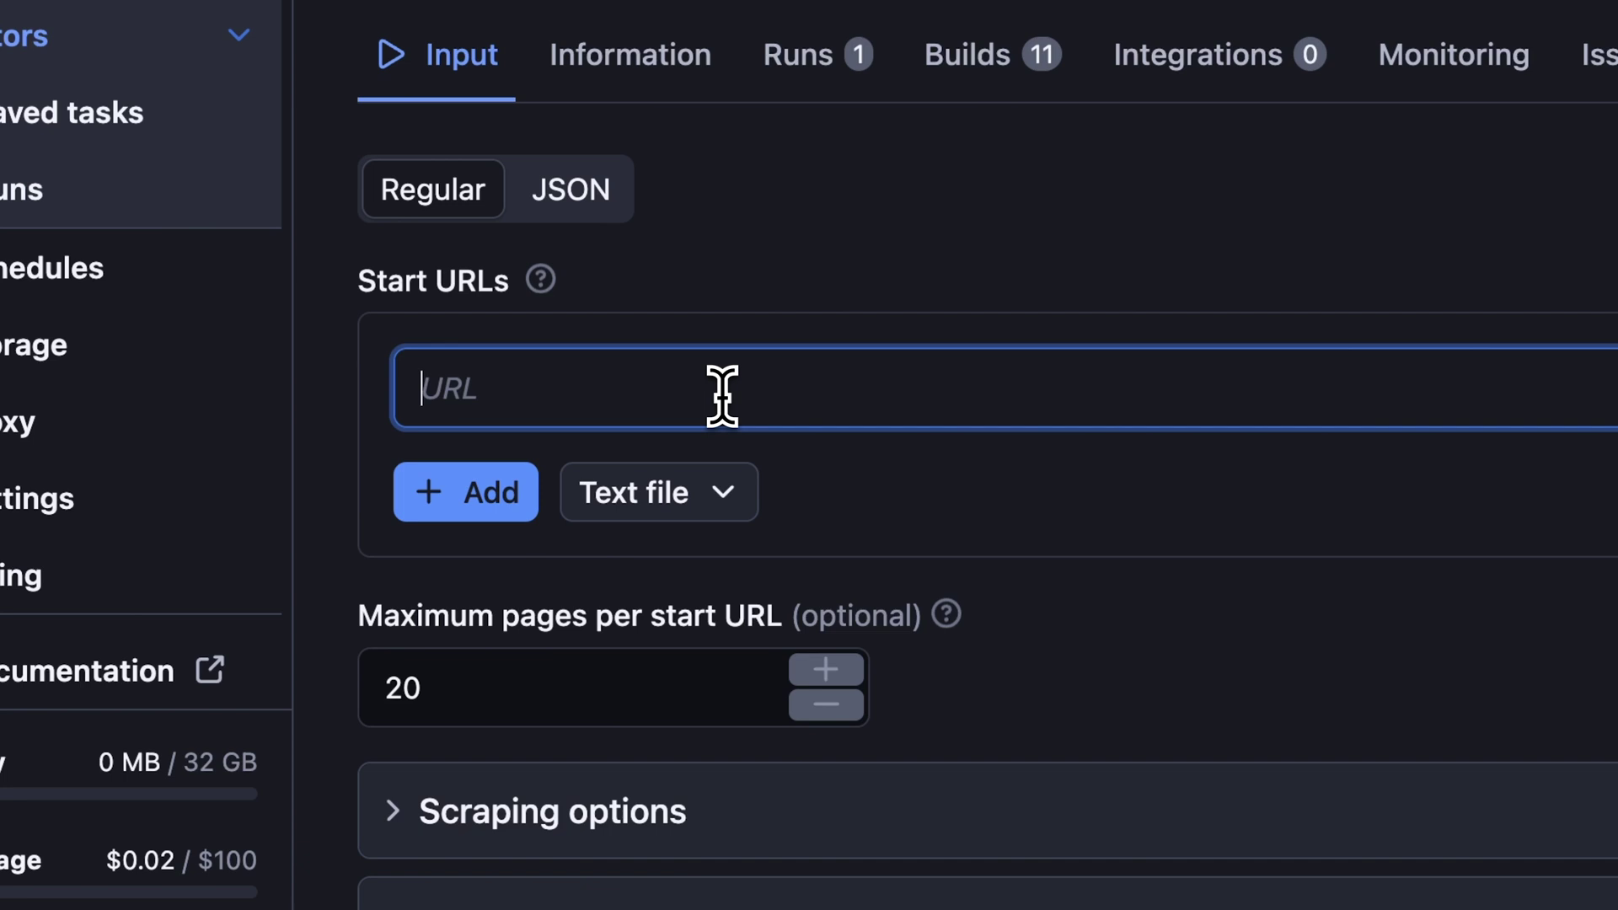
text(https://apify.com)
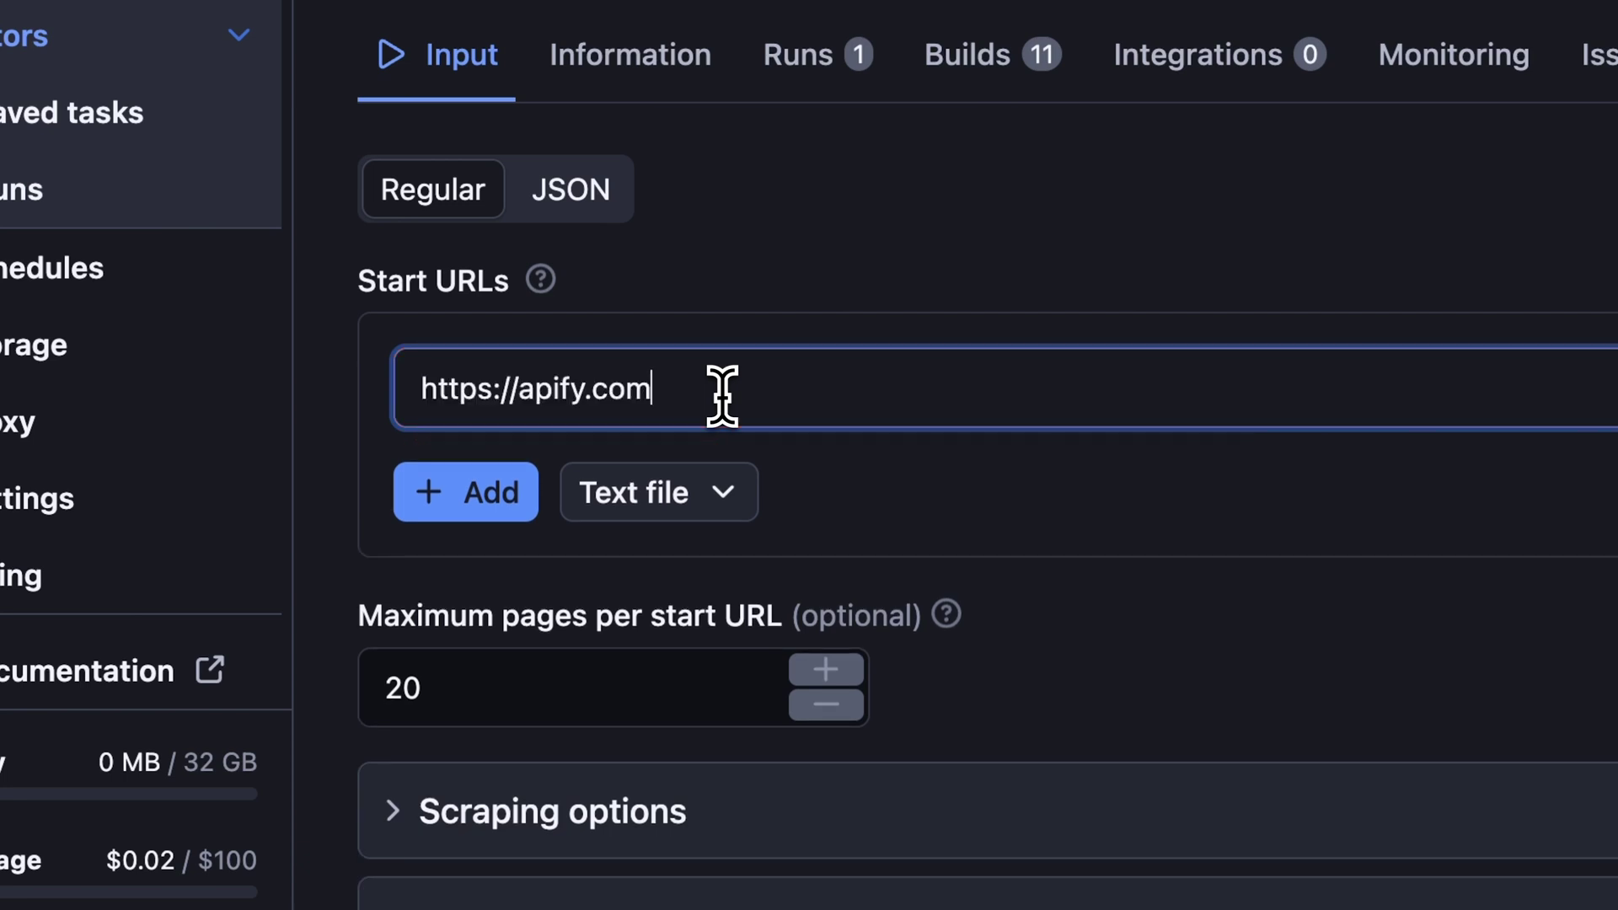
click(519, 504)
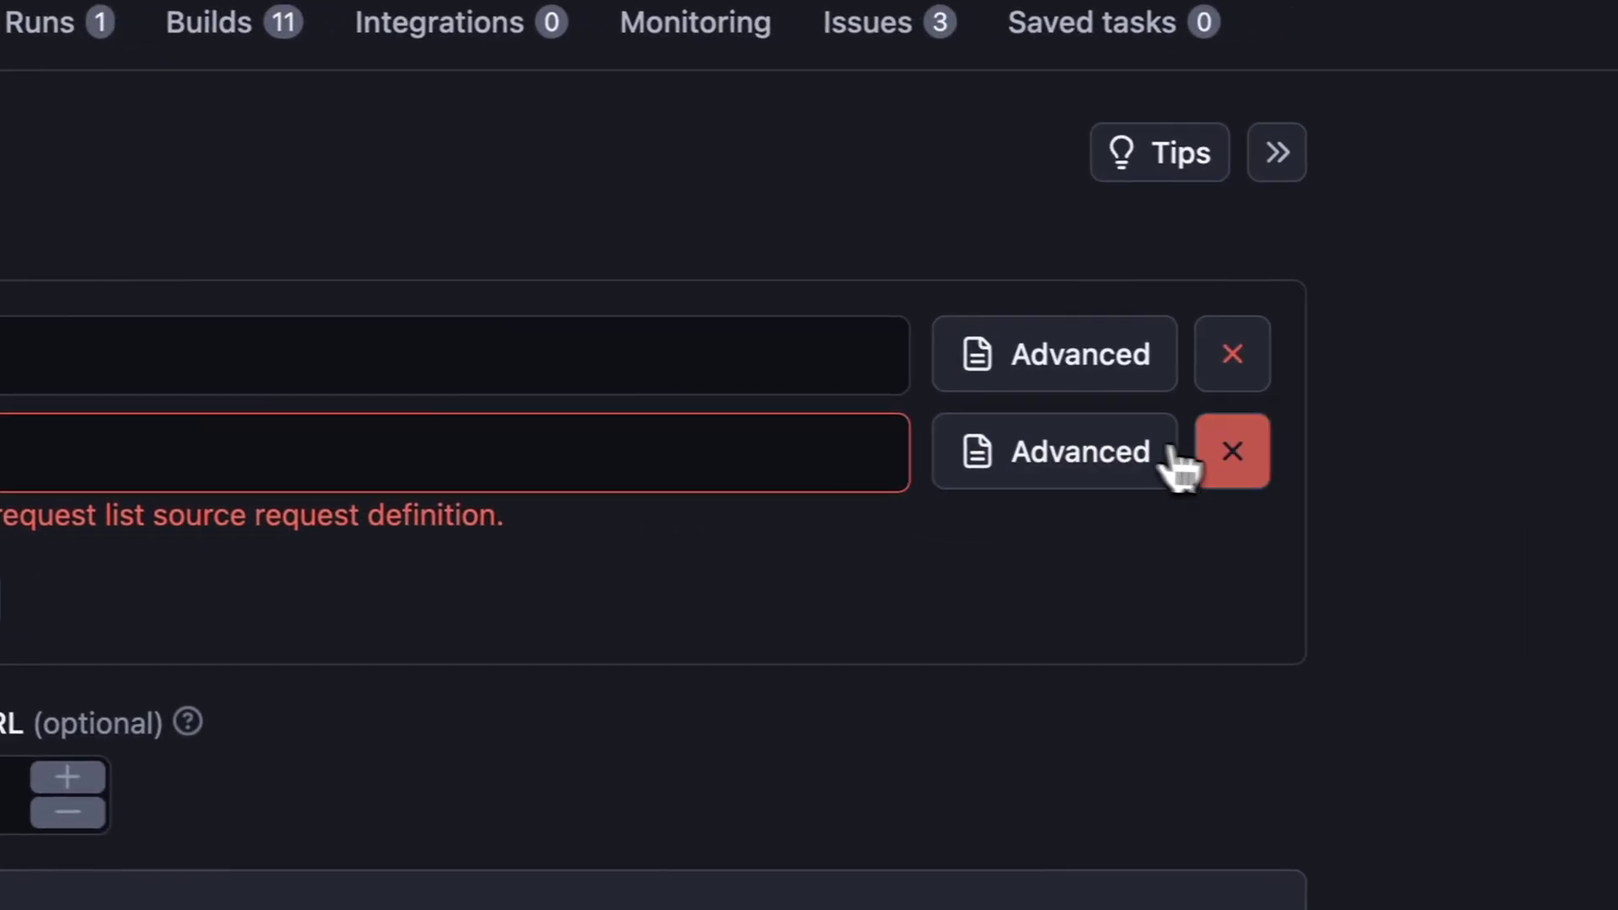
click(1188, 452)
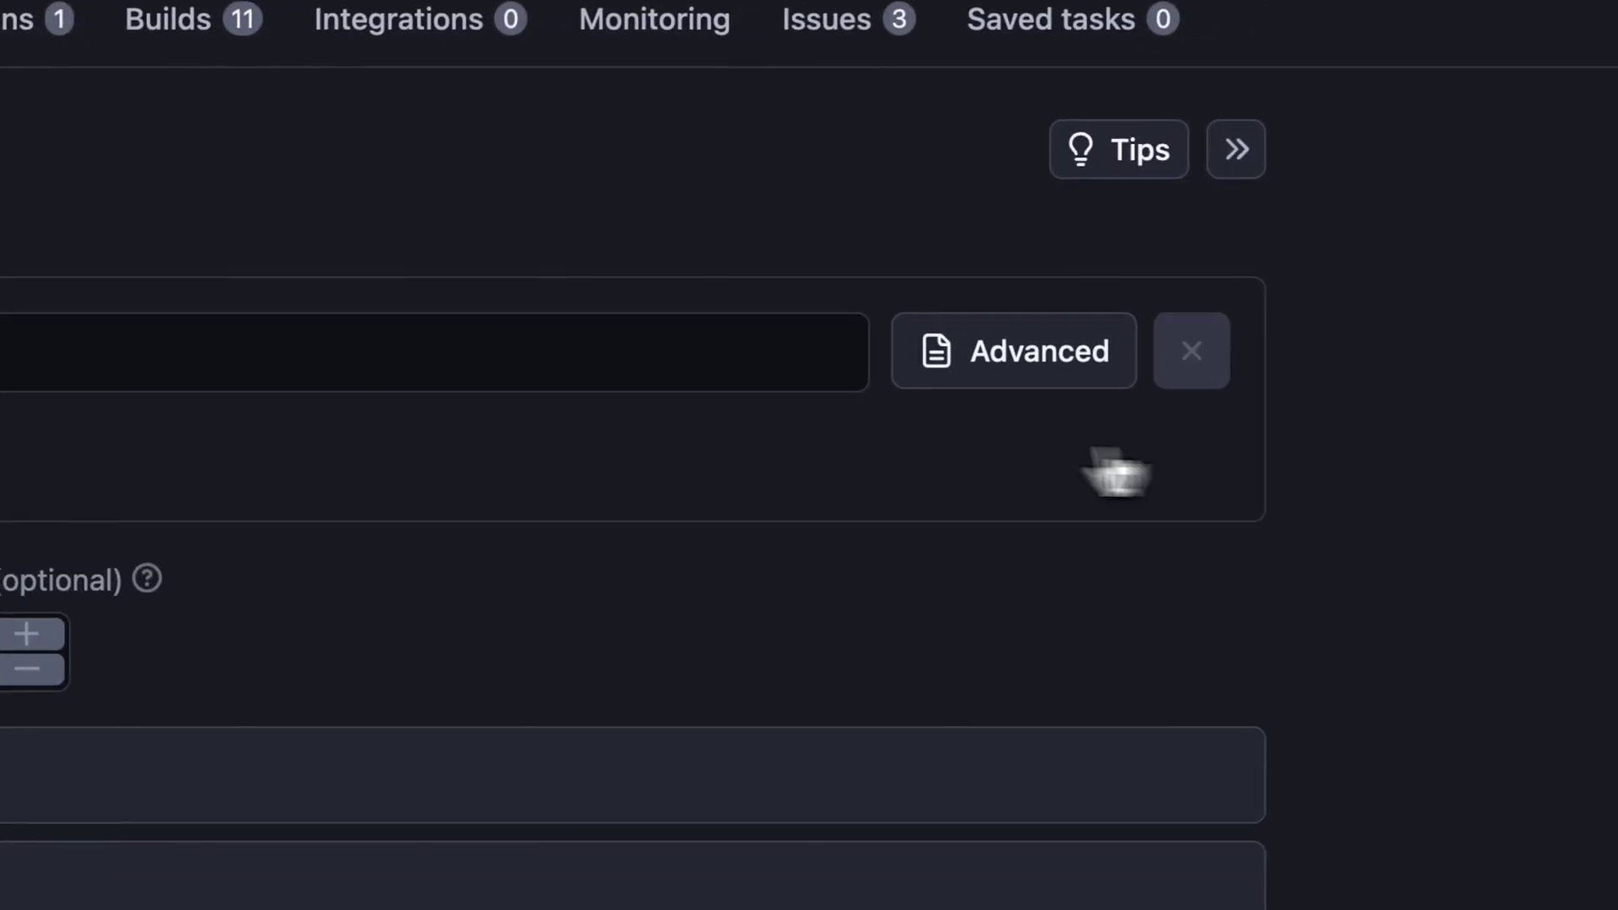
click(605, 437)
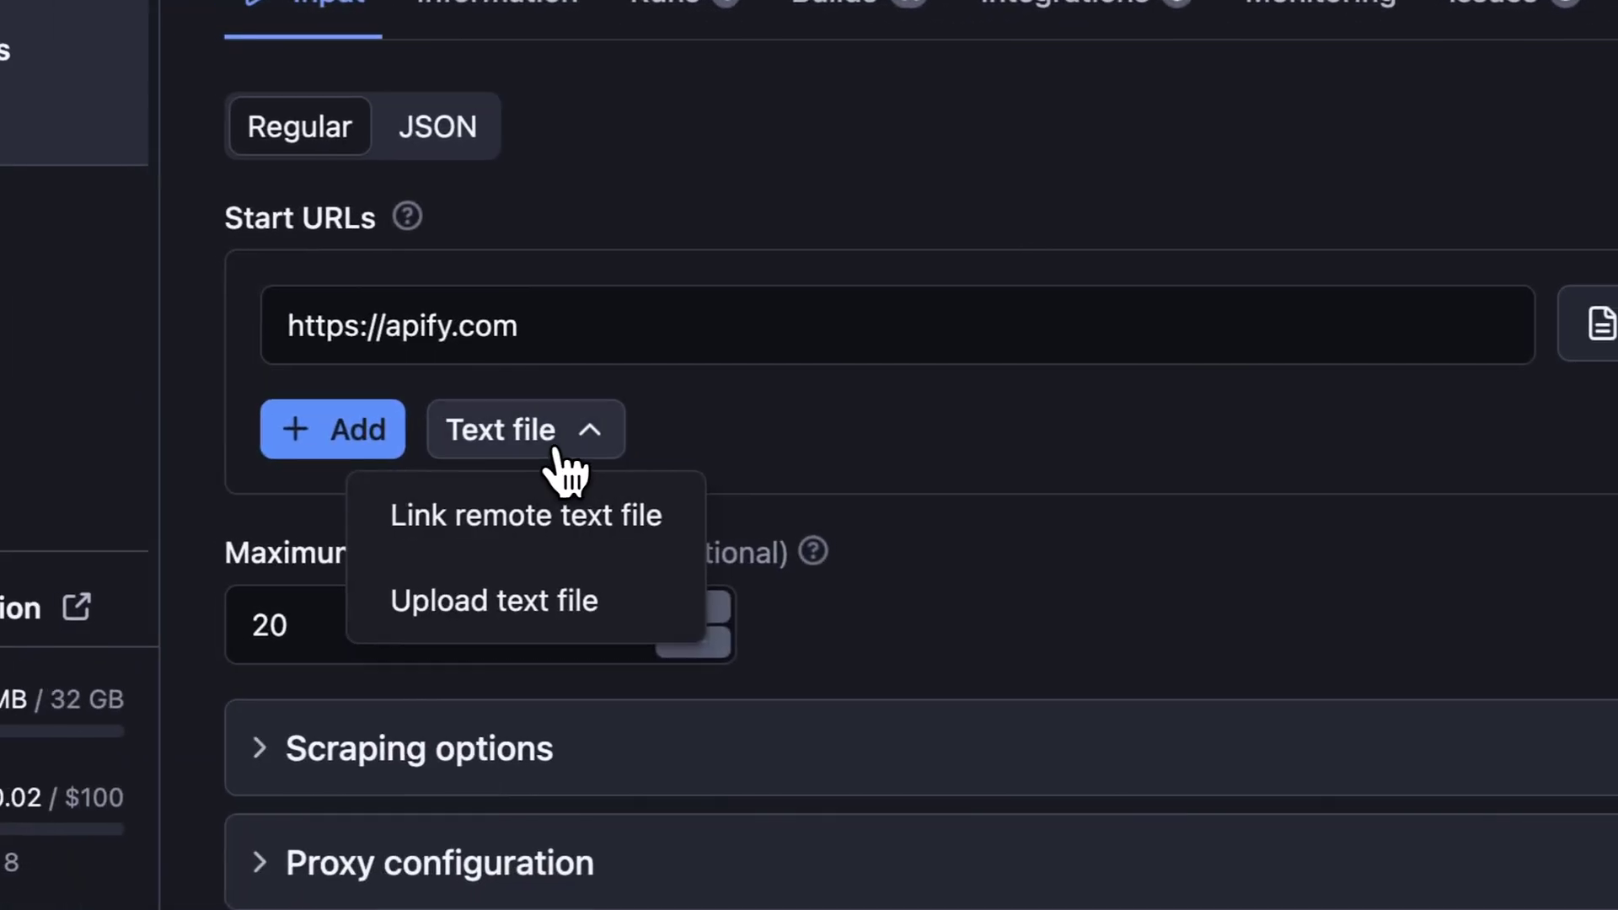
Set Maximum pages per start URL to 50 and enable Stay within domain under Scraping options.
click(607, 451)
scroll(607, 463, down, 3)
click(562, 323)
text(50)
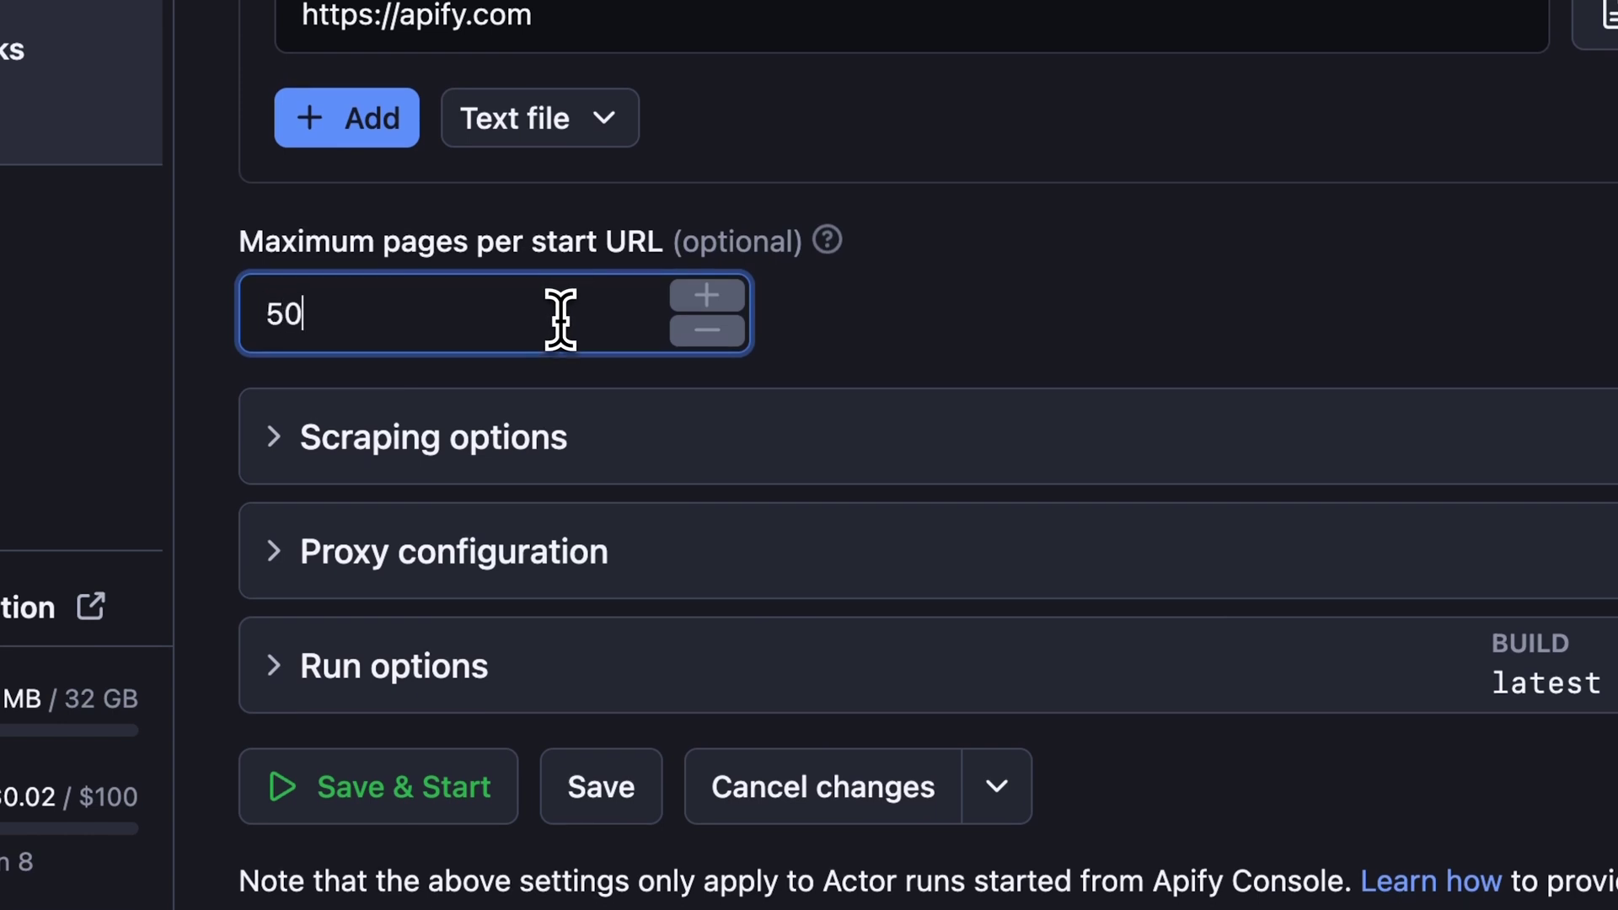
click(509, 452)
scroll(506, 470, down, 3)
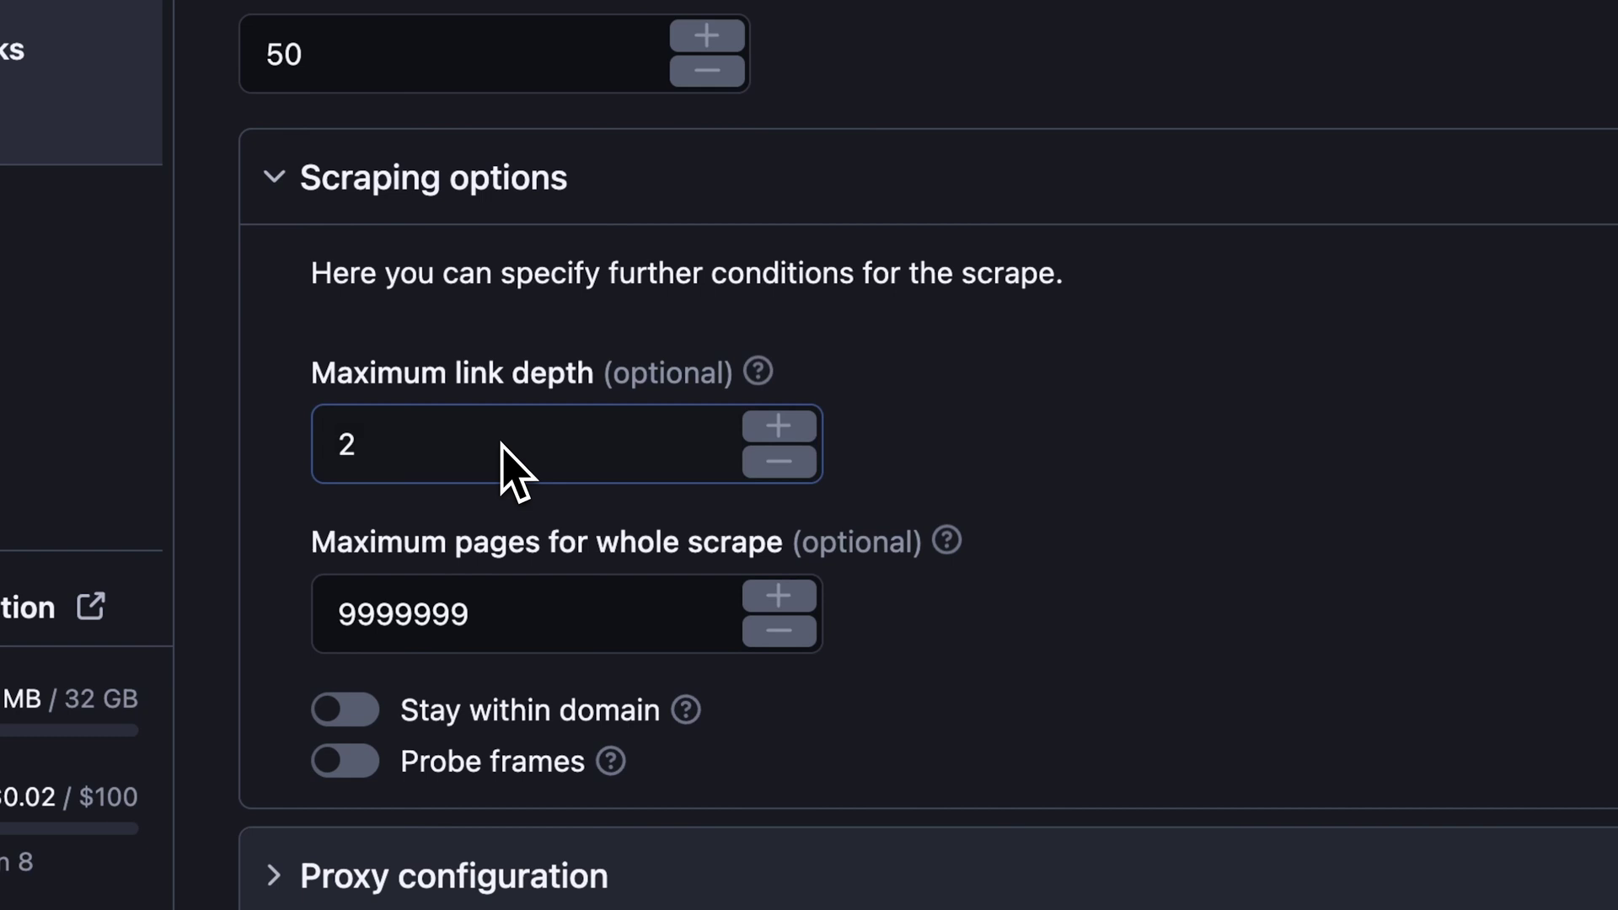
scroll(506, 469, down, 2)
click(461, 398)
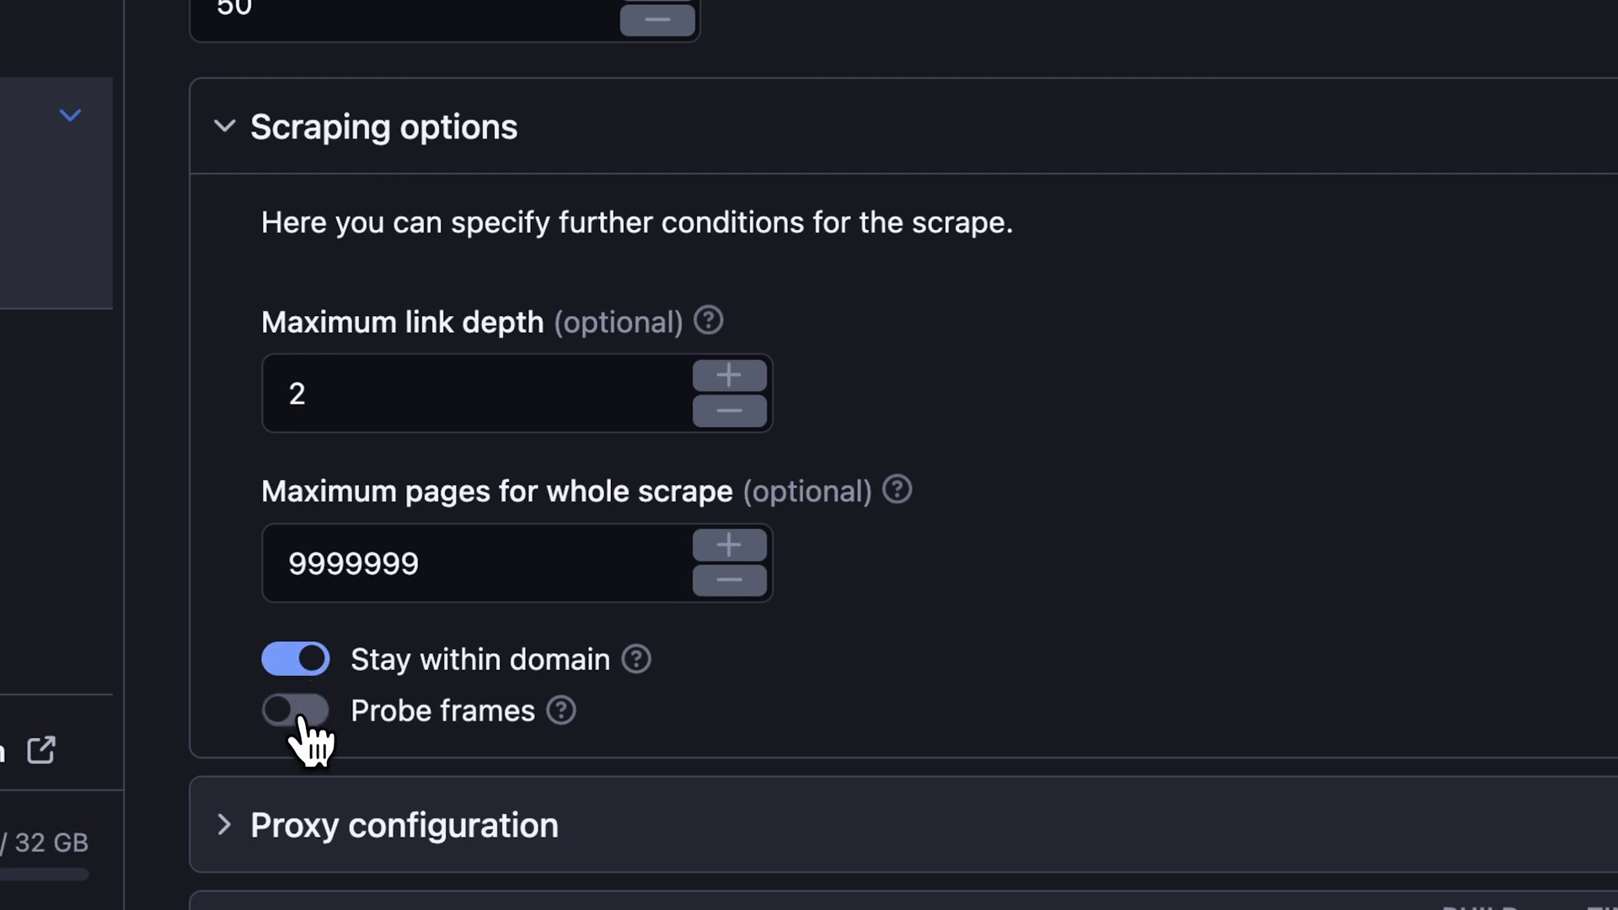
Enable Probe frames, save the input as 'Contact Details Scraper (Task)', and run it.
click(302, 713)
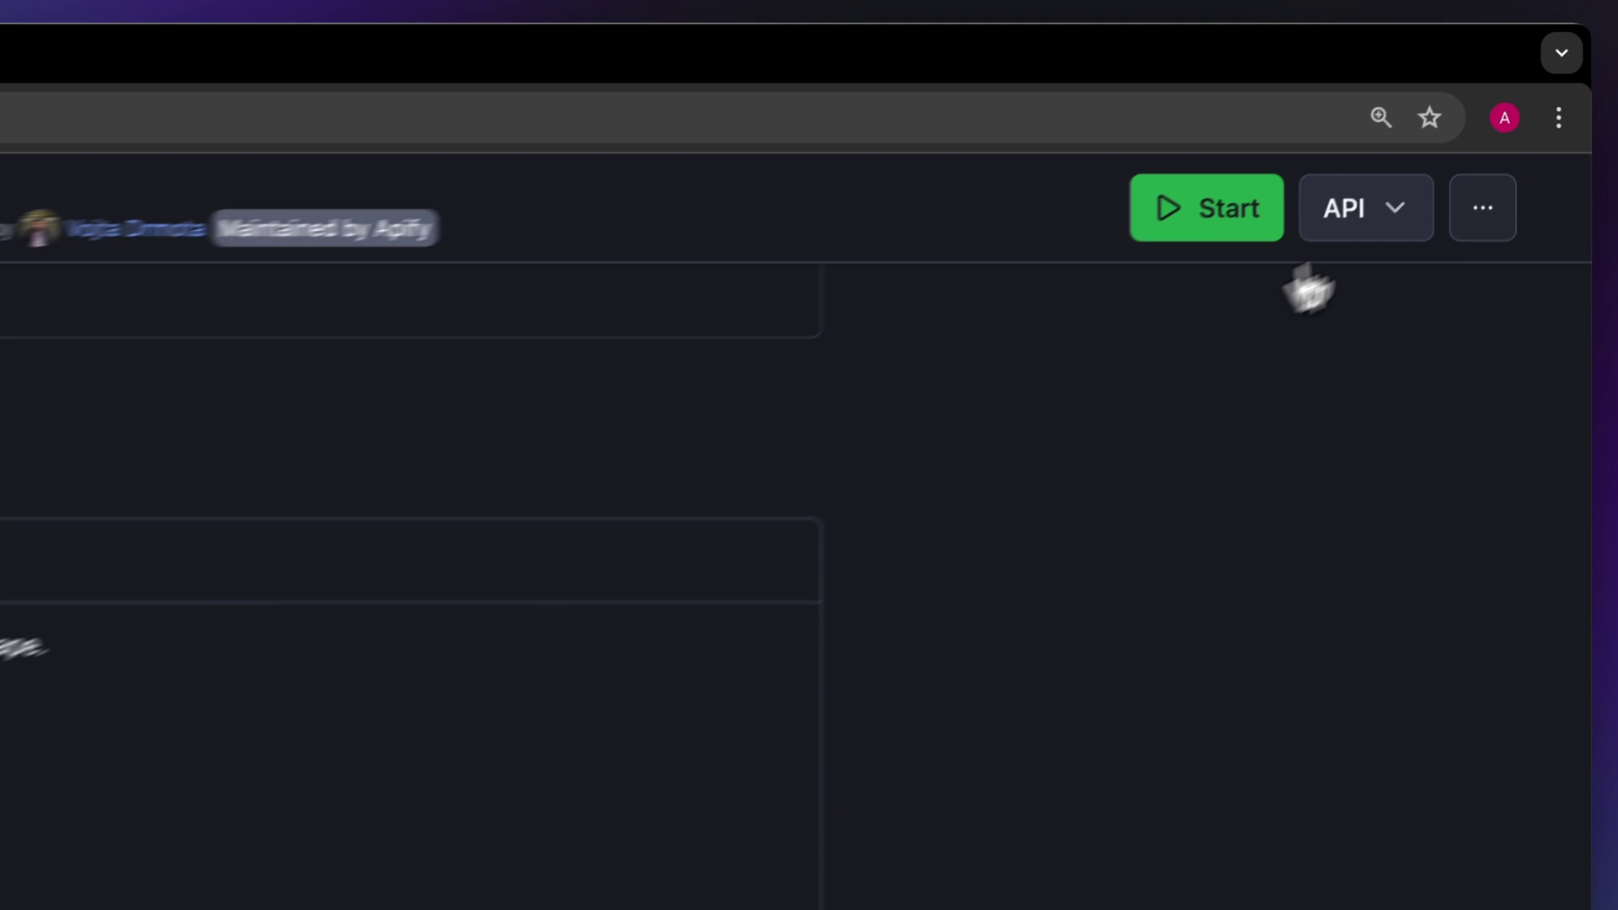
click(1516, 128)
click(1454, 174)
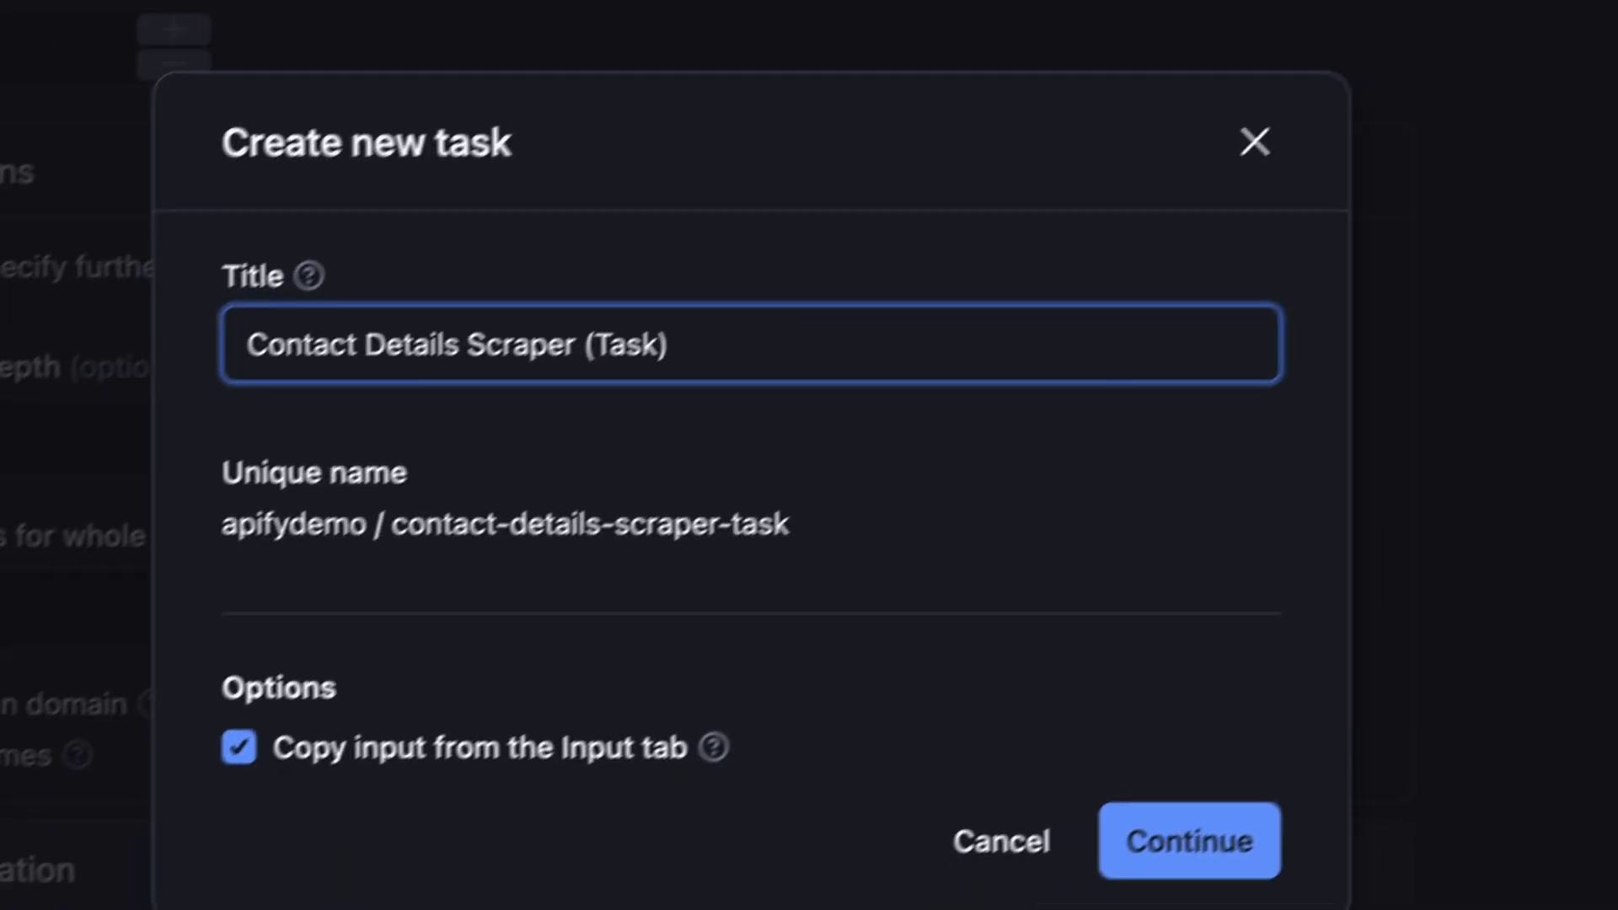
click(1292, 810)
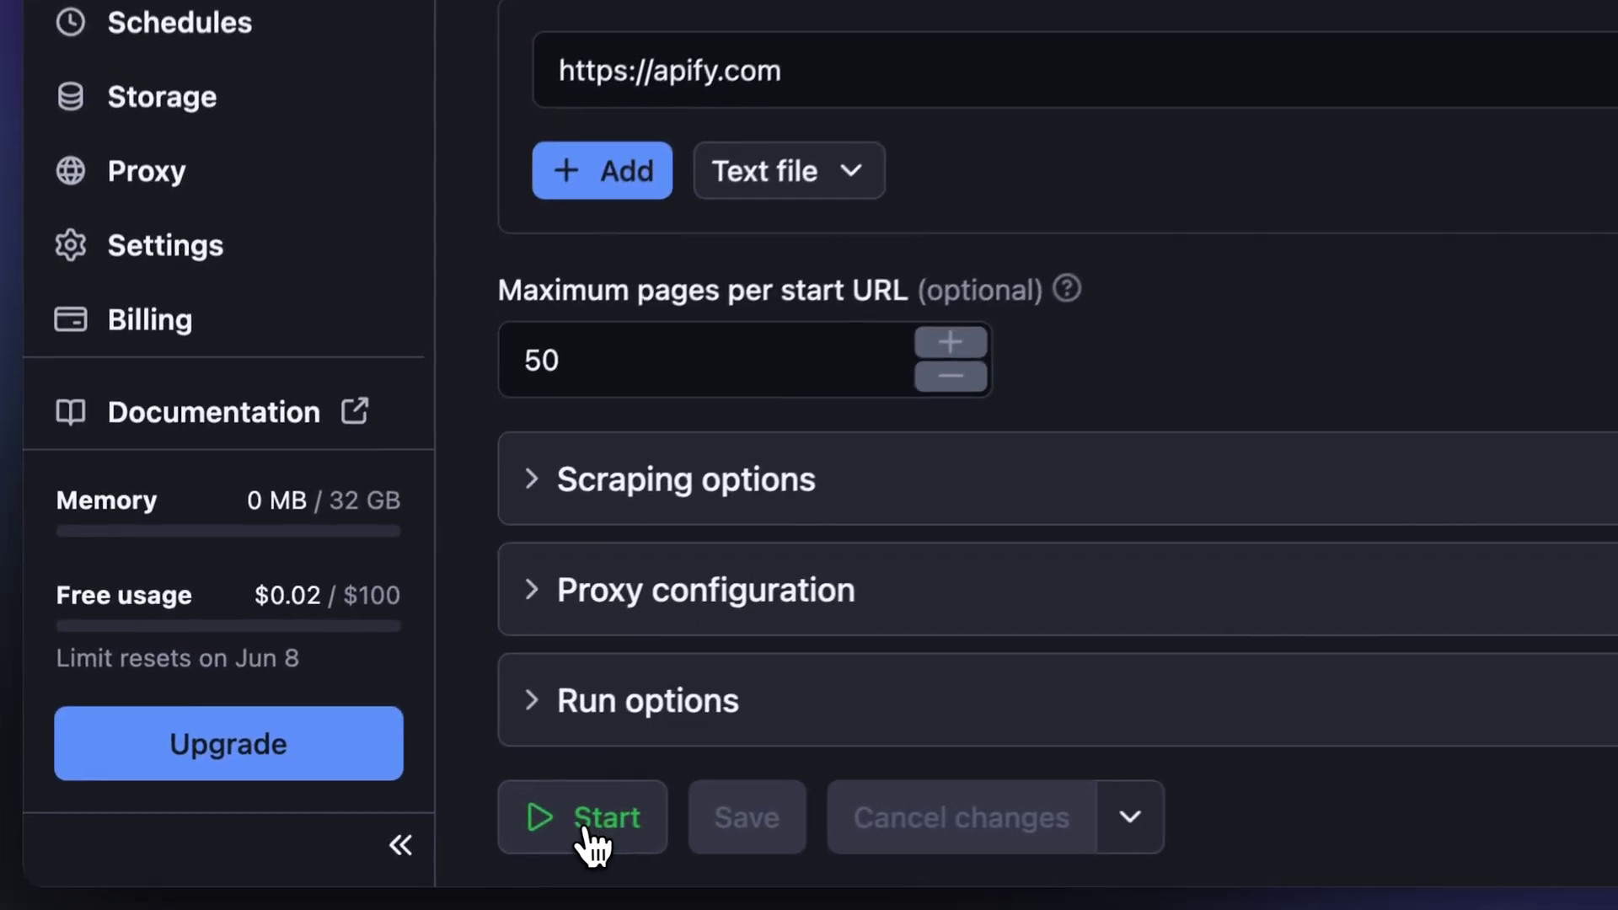
click(331, 854)
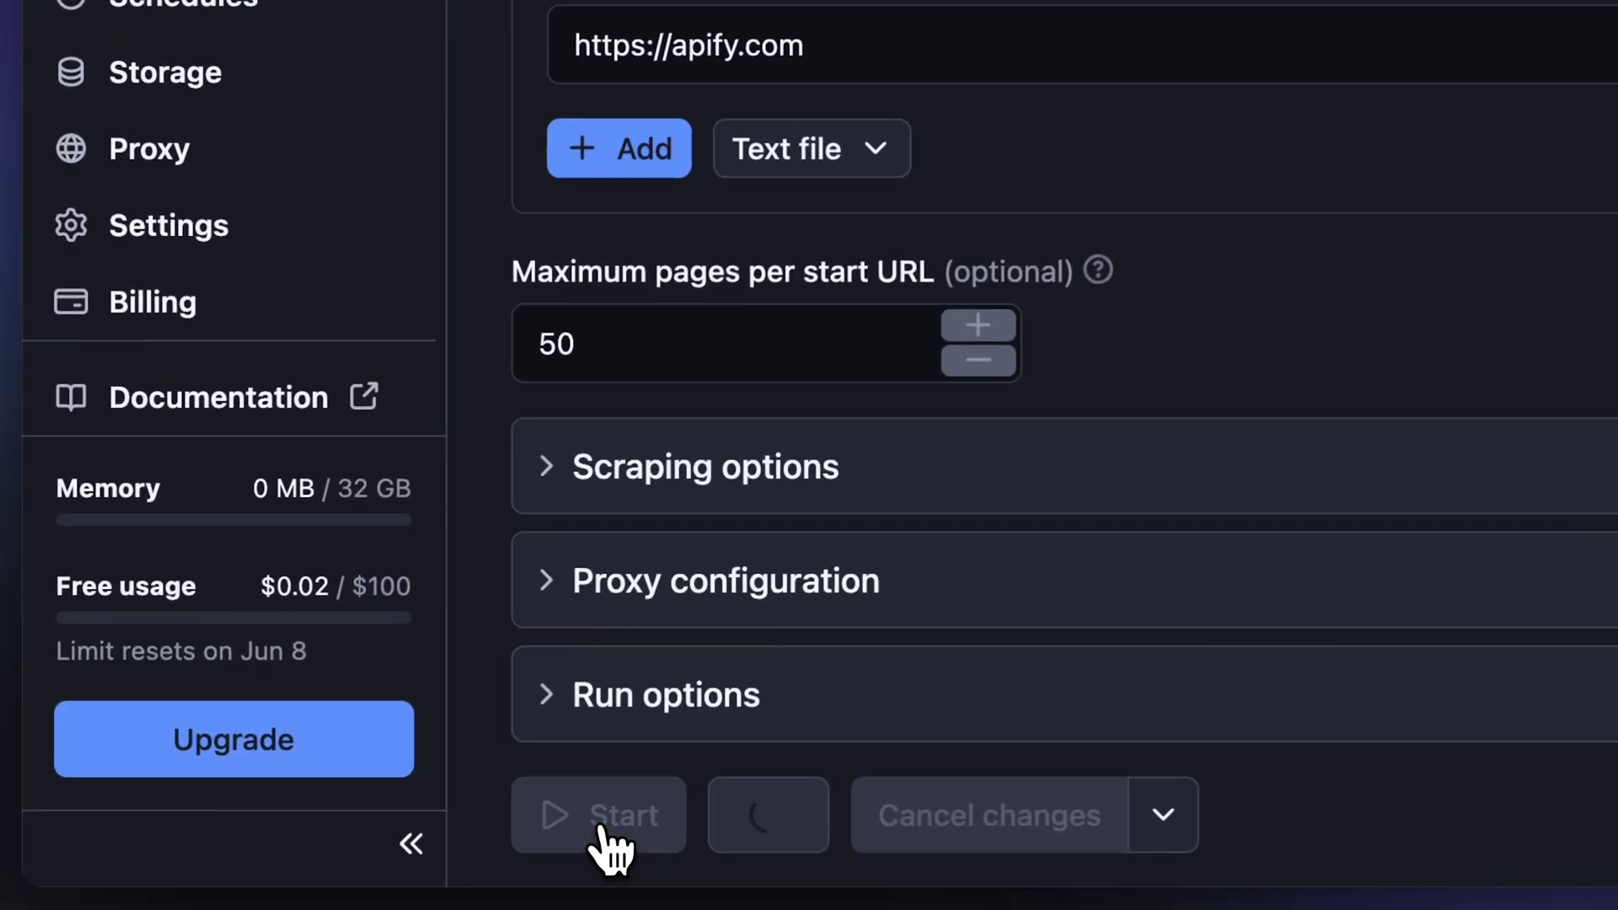
click(404, 372)
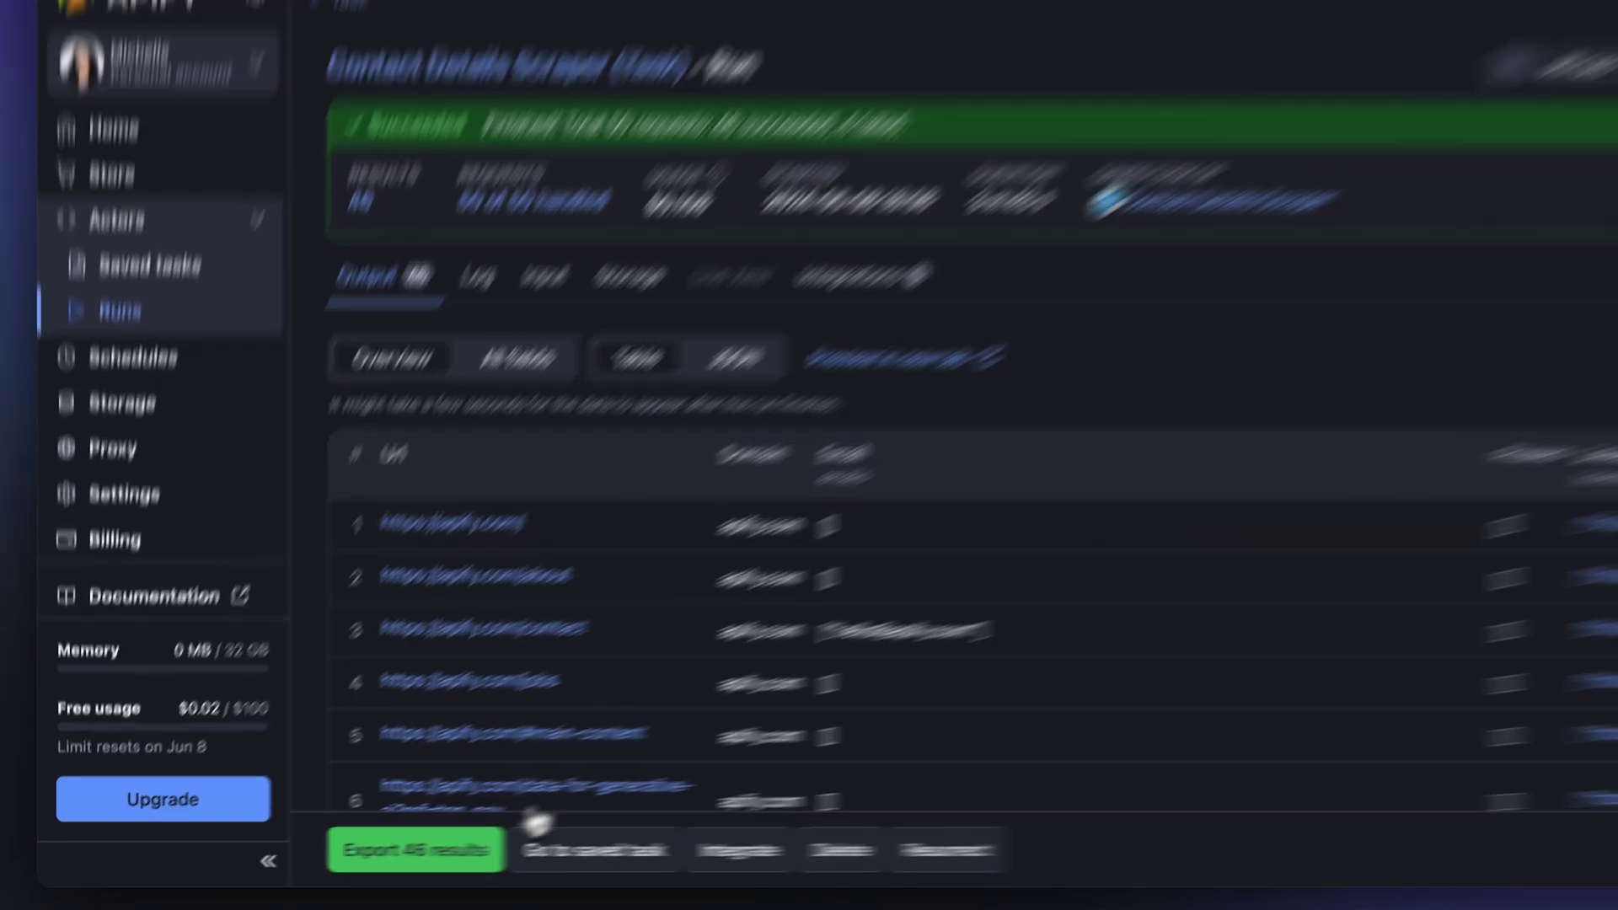
Export the run's 46 results as an Excel file limited to selected fields.
click(409, 866)
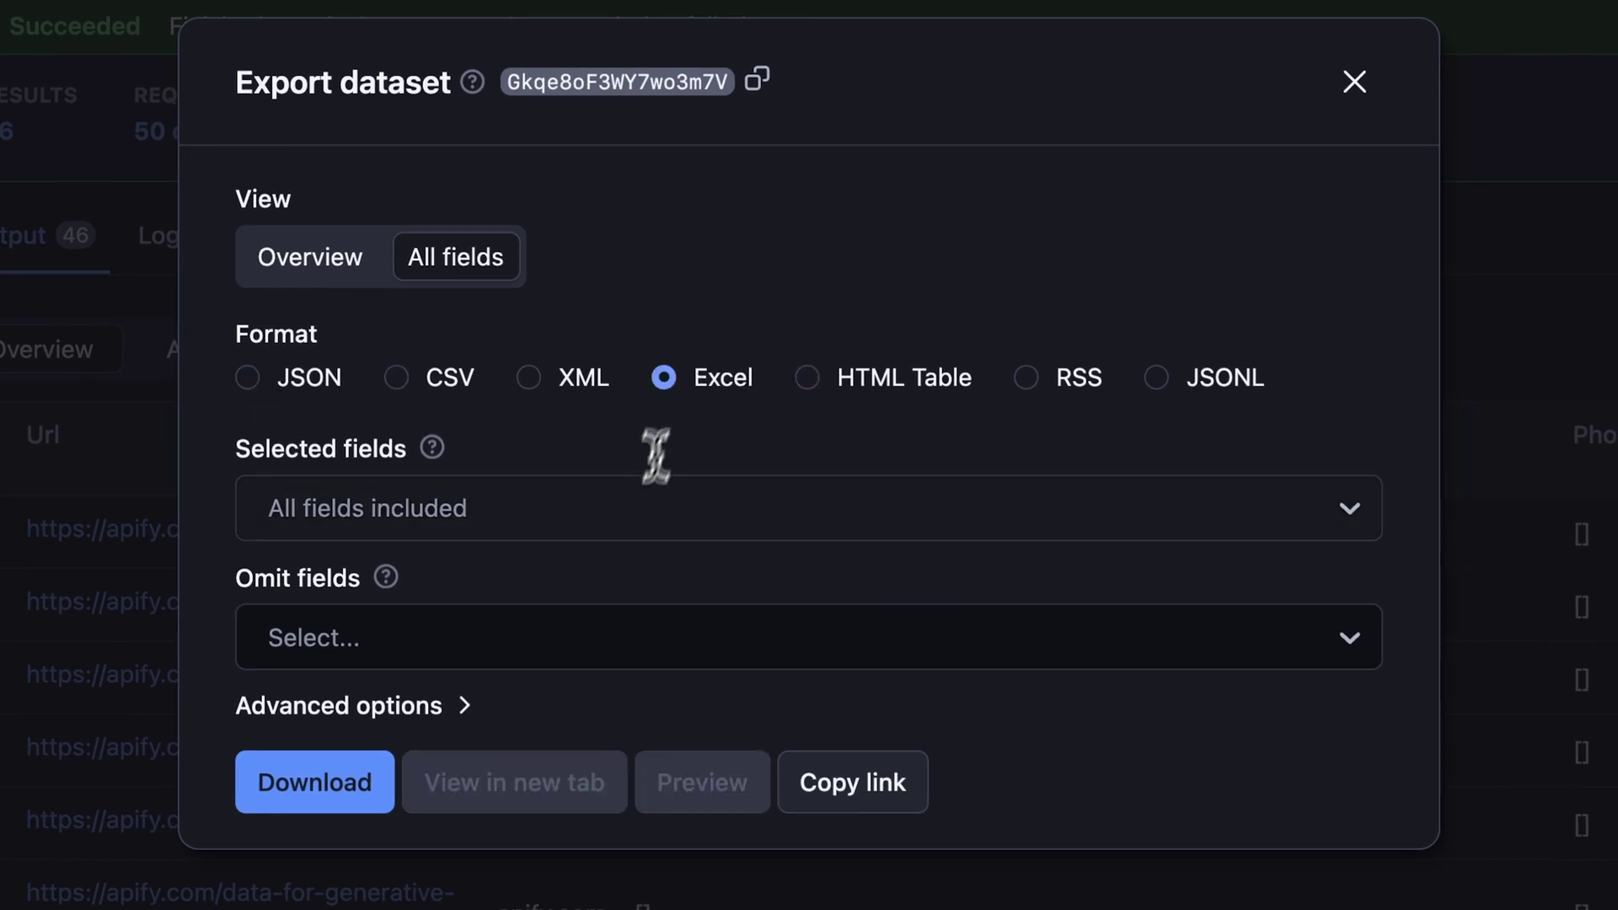
click(626, 527)
click(634, 529)
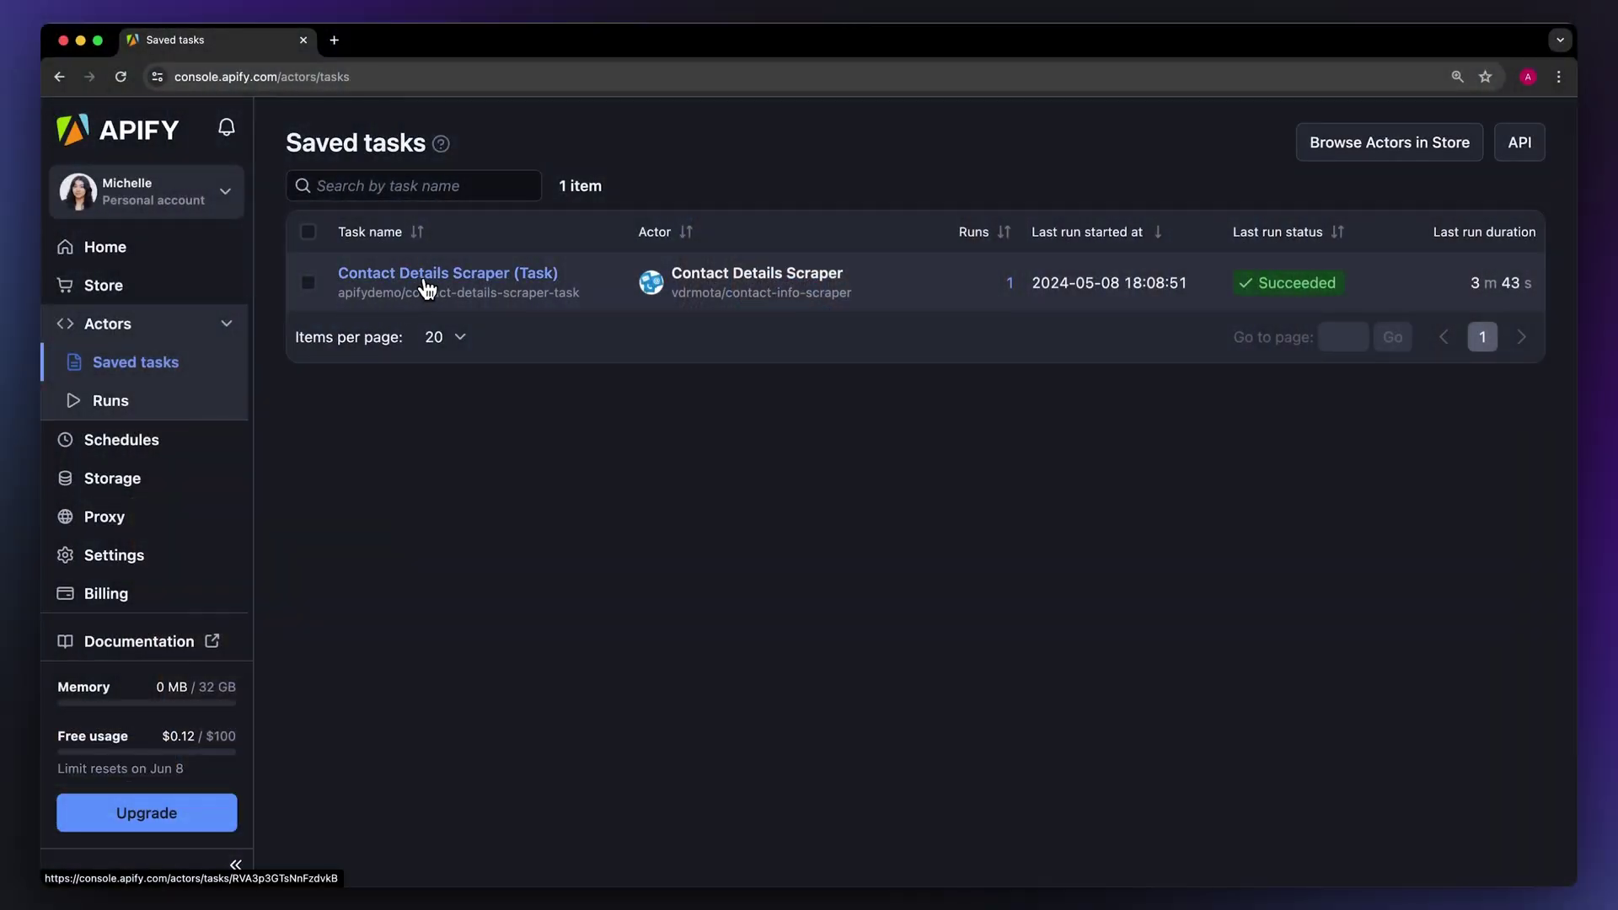
Try weekly and other schedule frequencies for the saved task, then view its integrations list.
click(427, 282)
click(1507, 218)
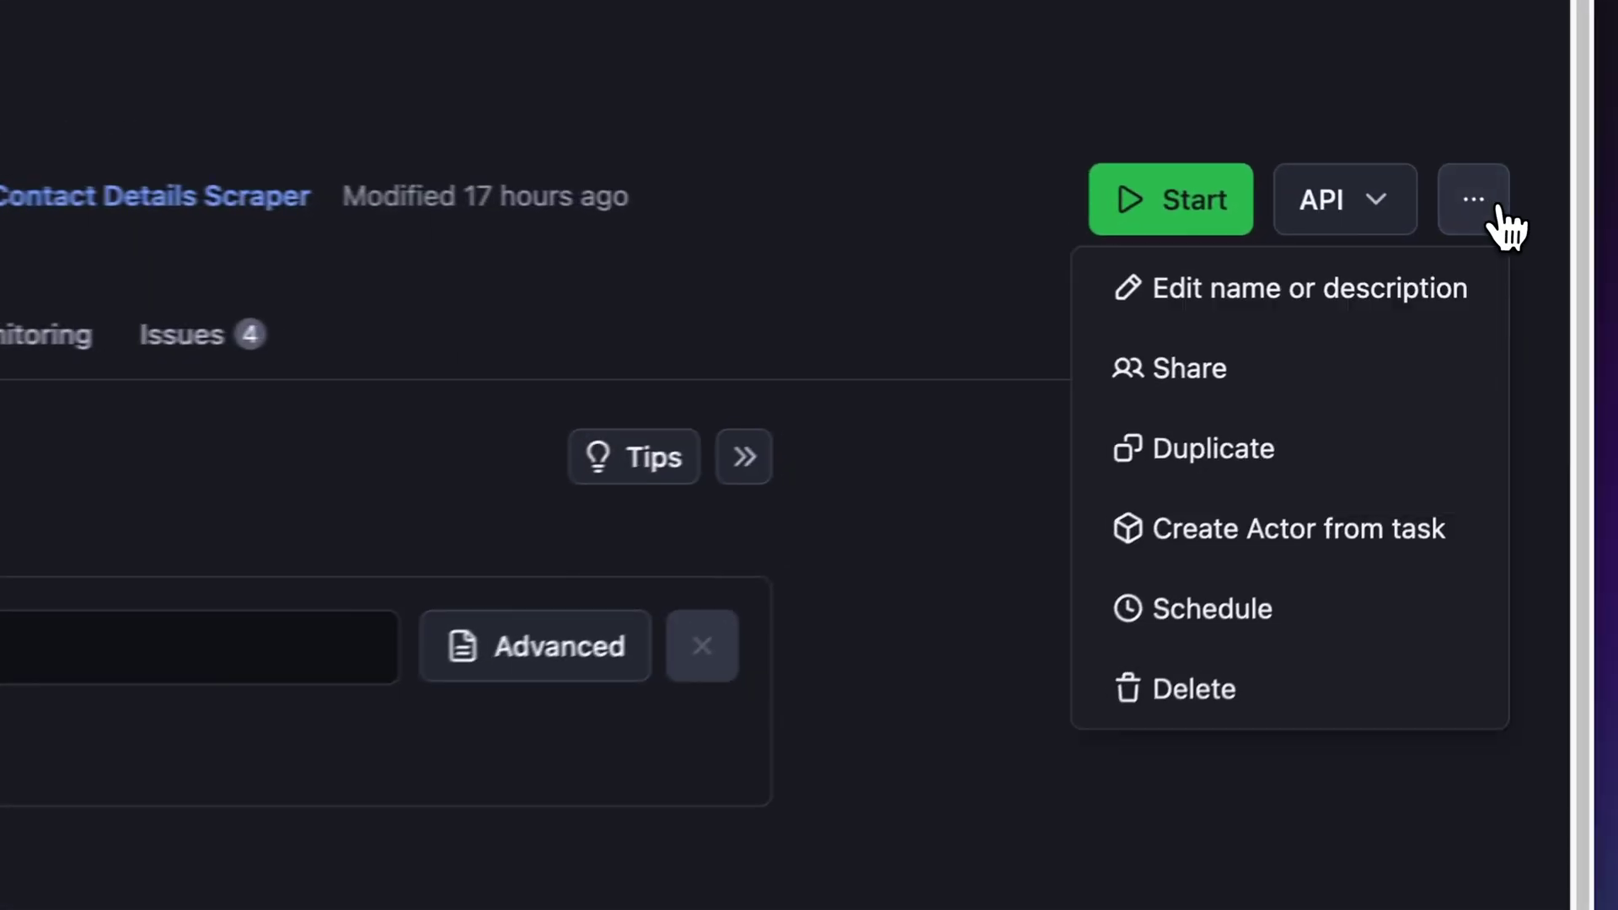
click(1319, 632)
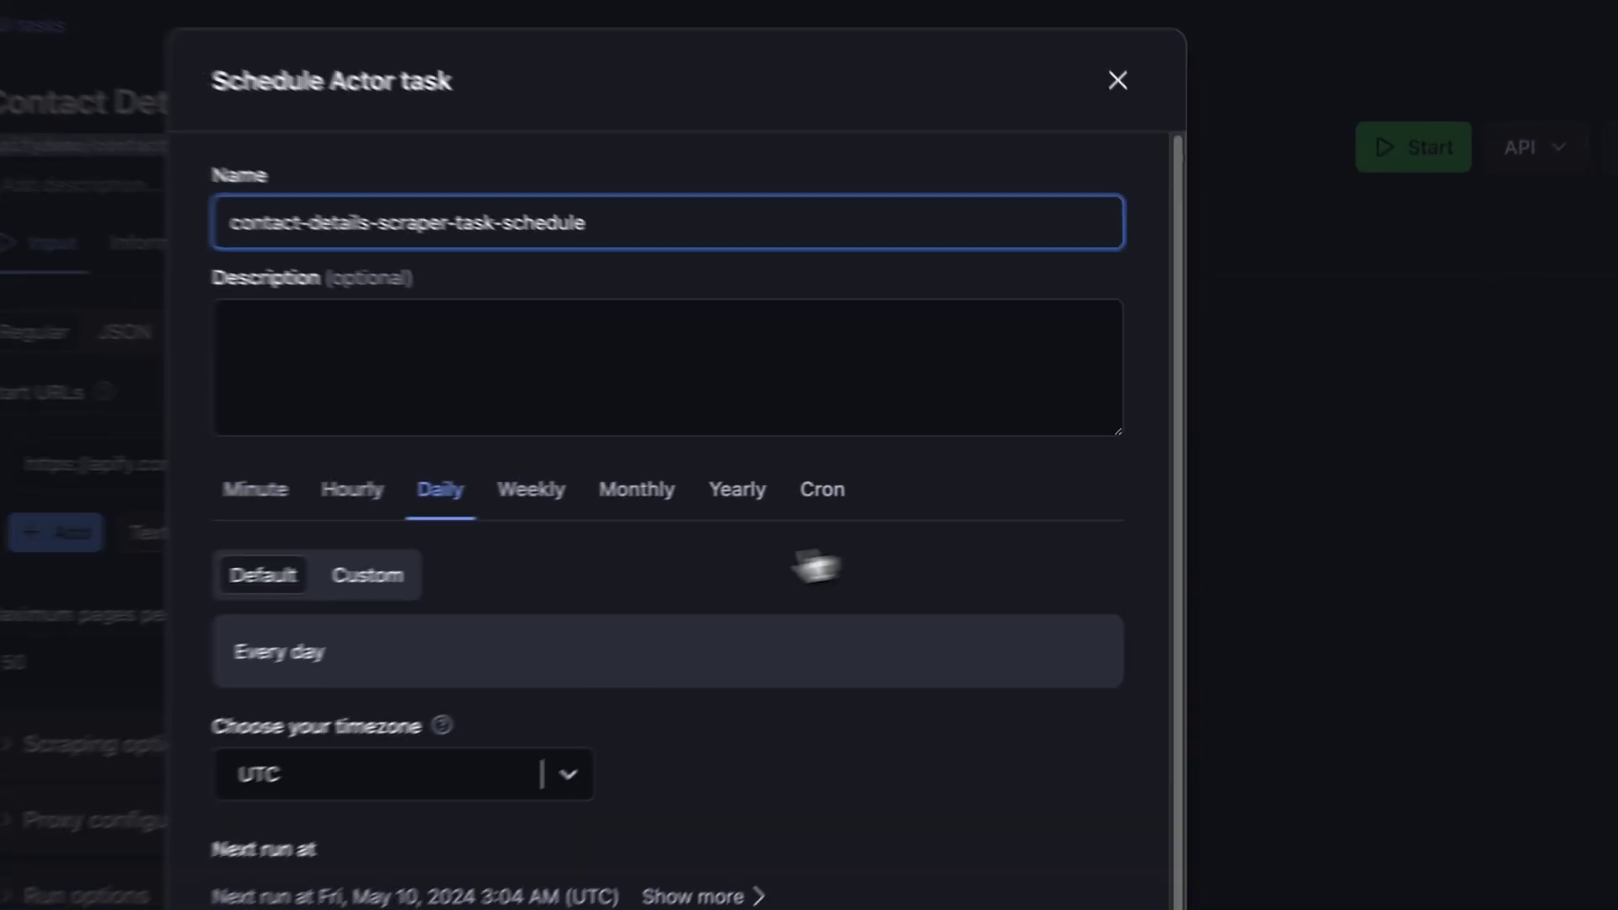
click(672, 449)
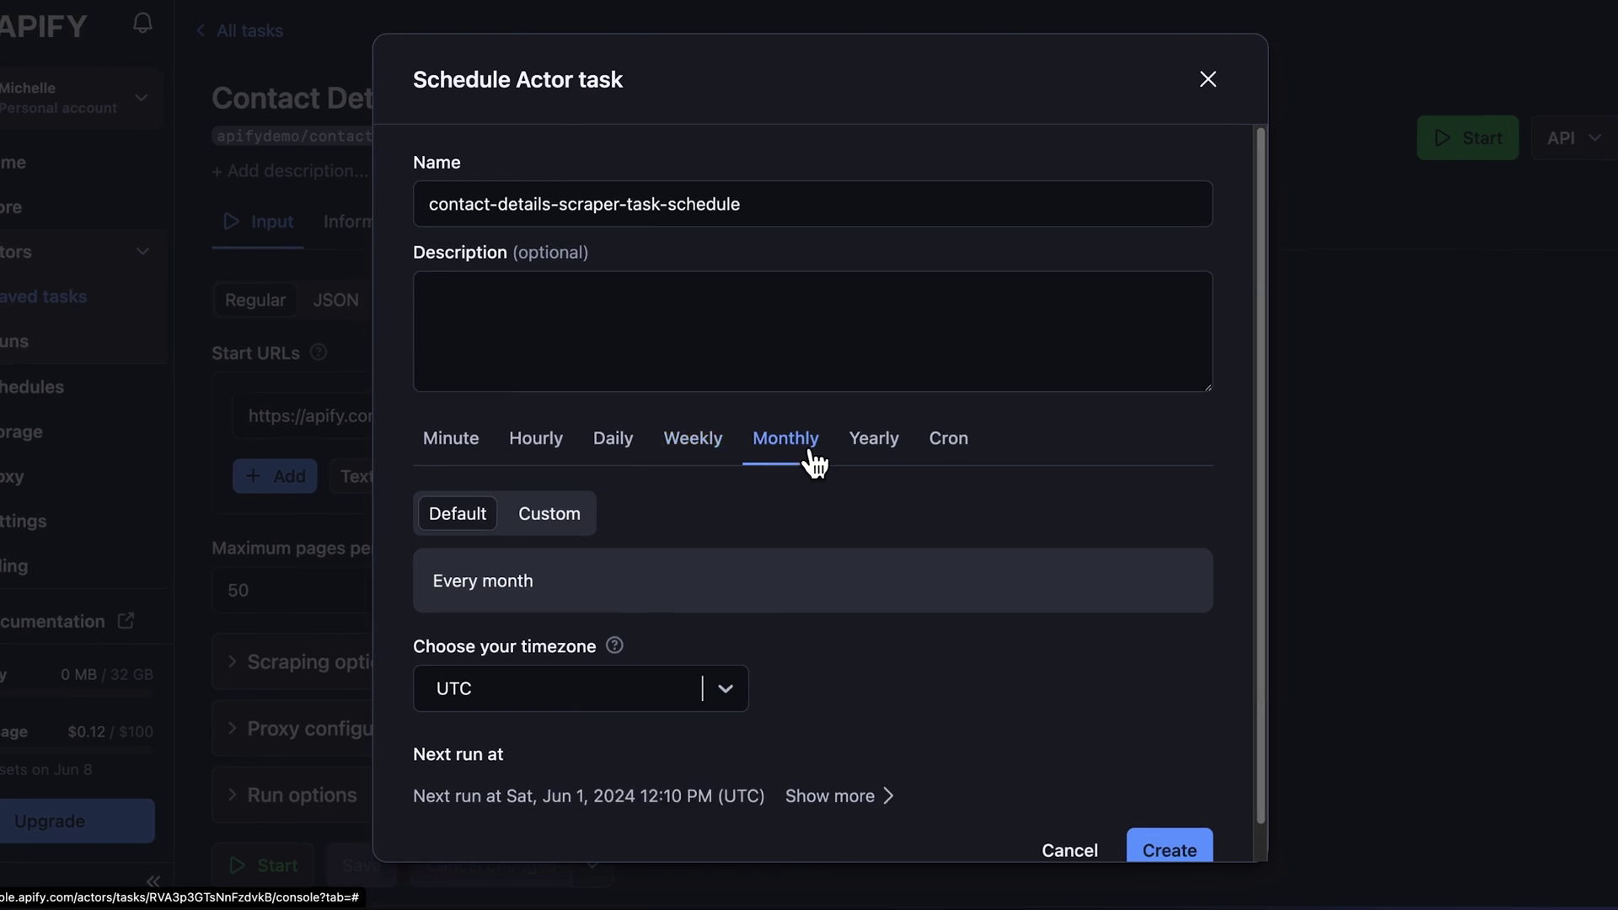
click(864, 445)
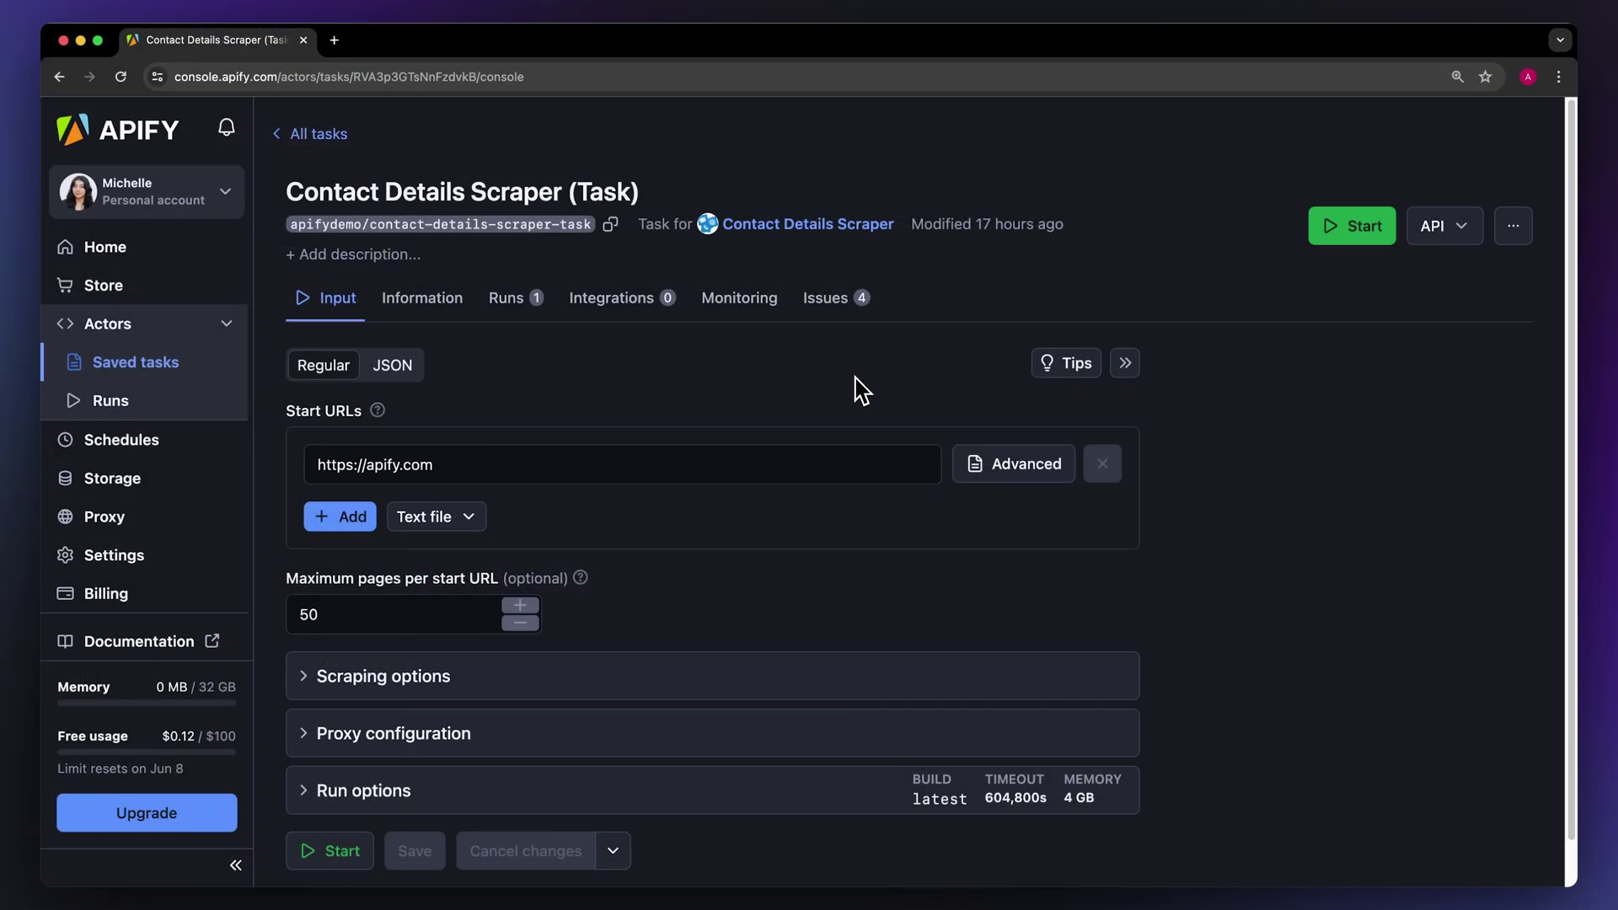
click(632, 312)
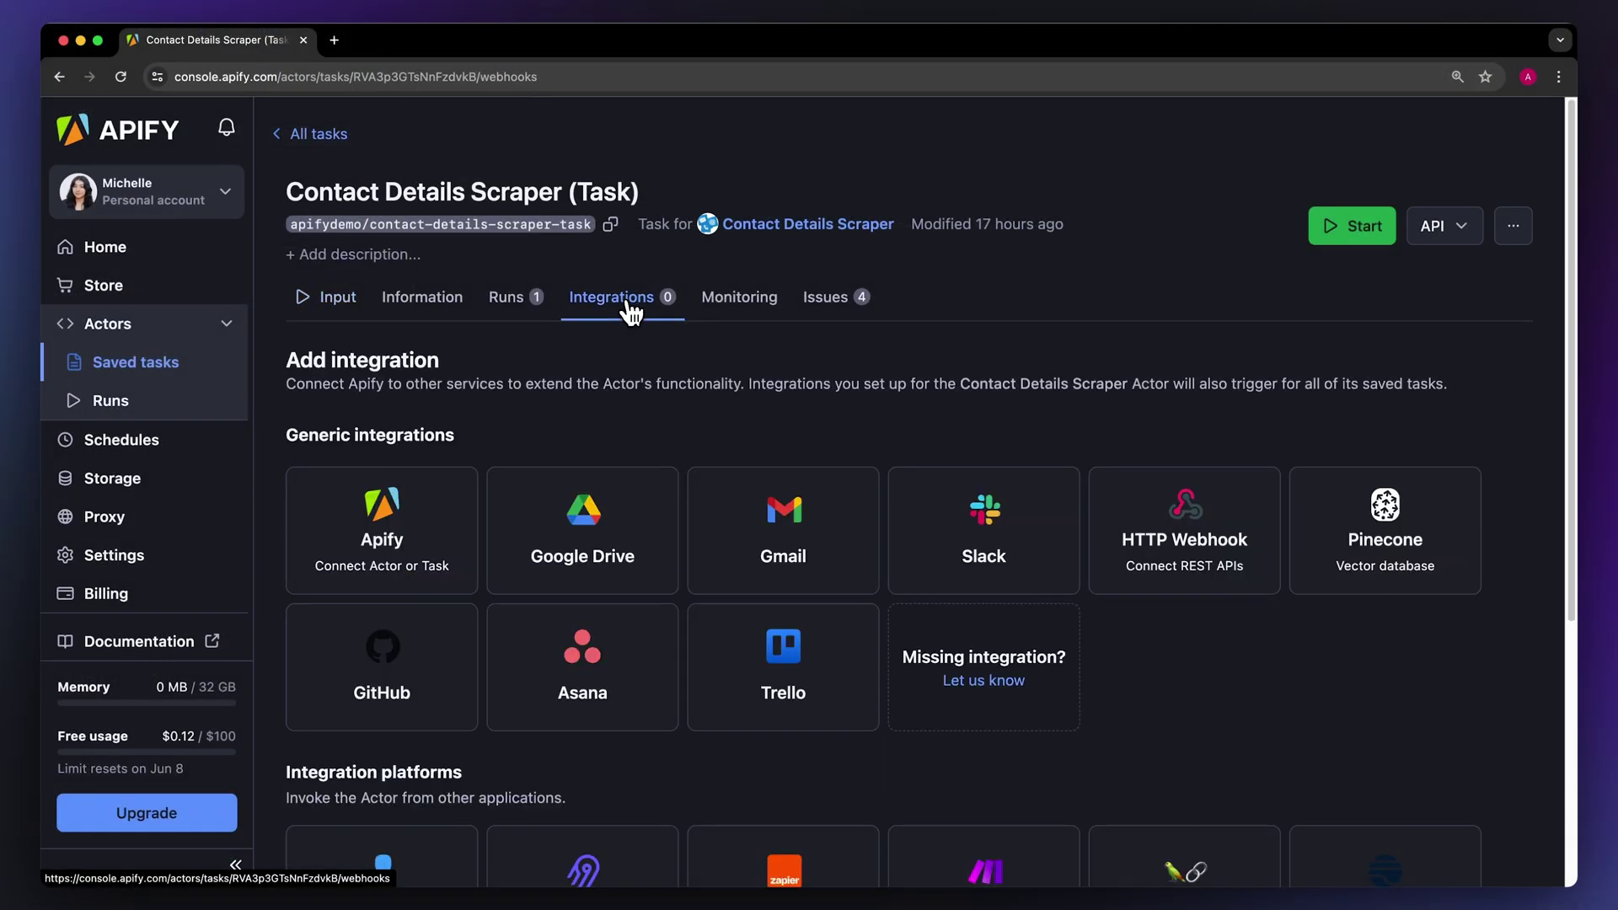
scroll(723, 502, down, 3)
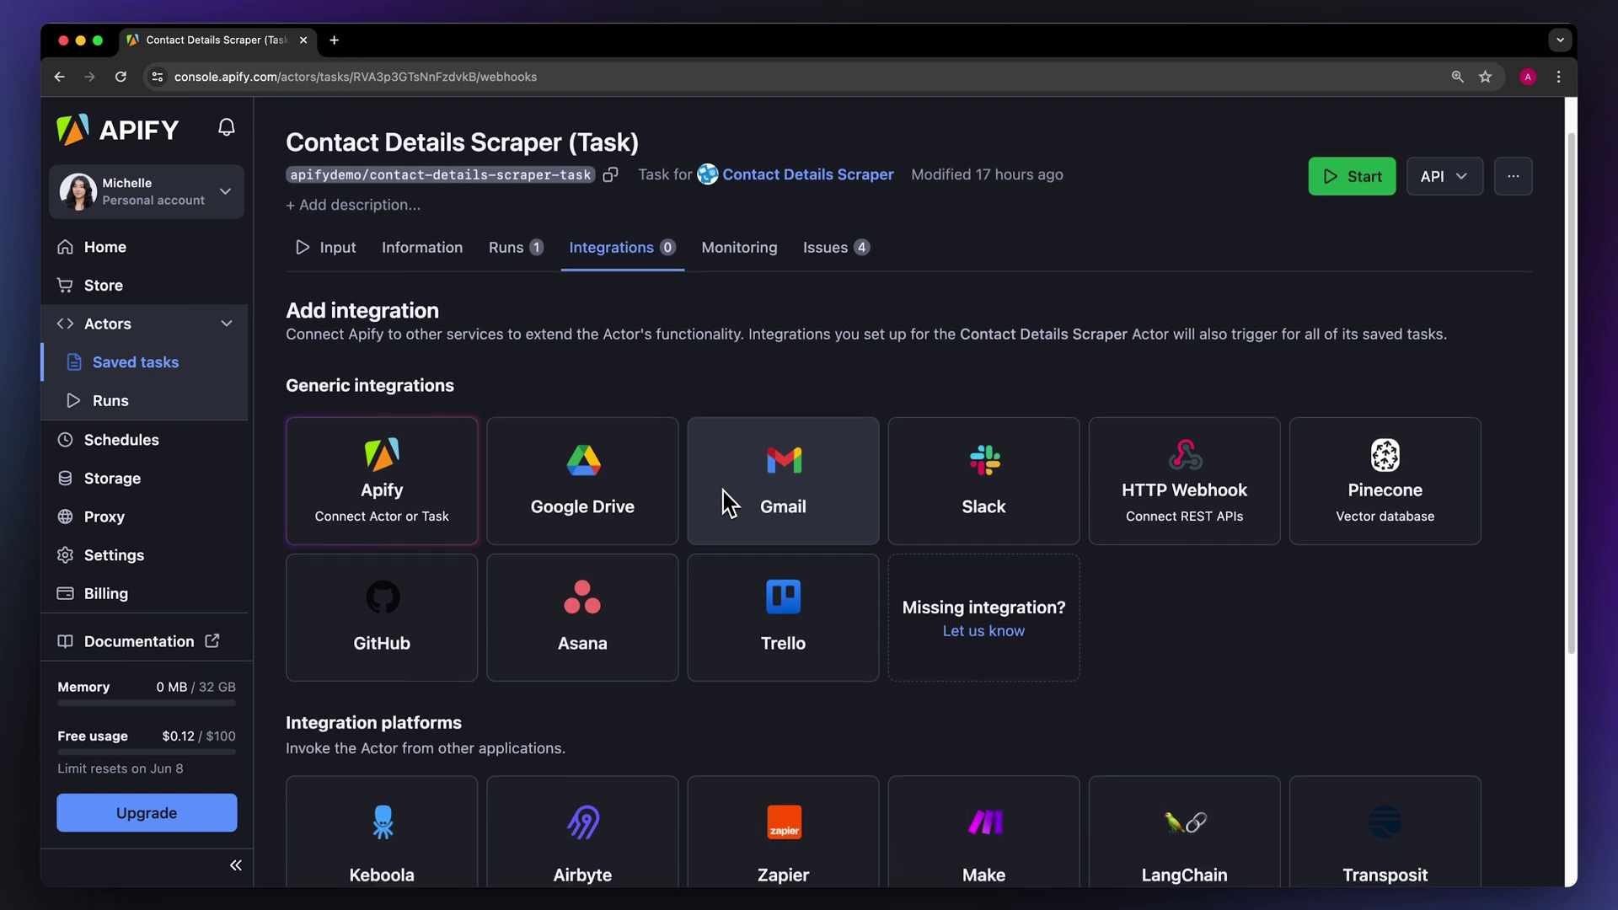
scroll(723, 502, down, 3)
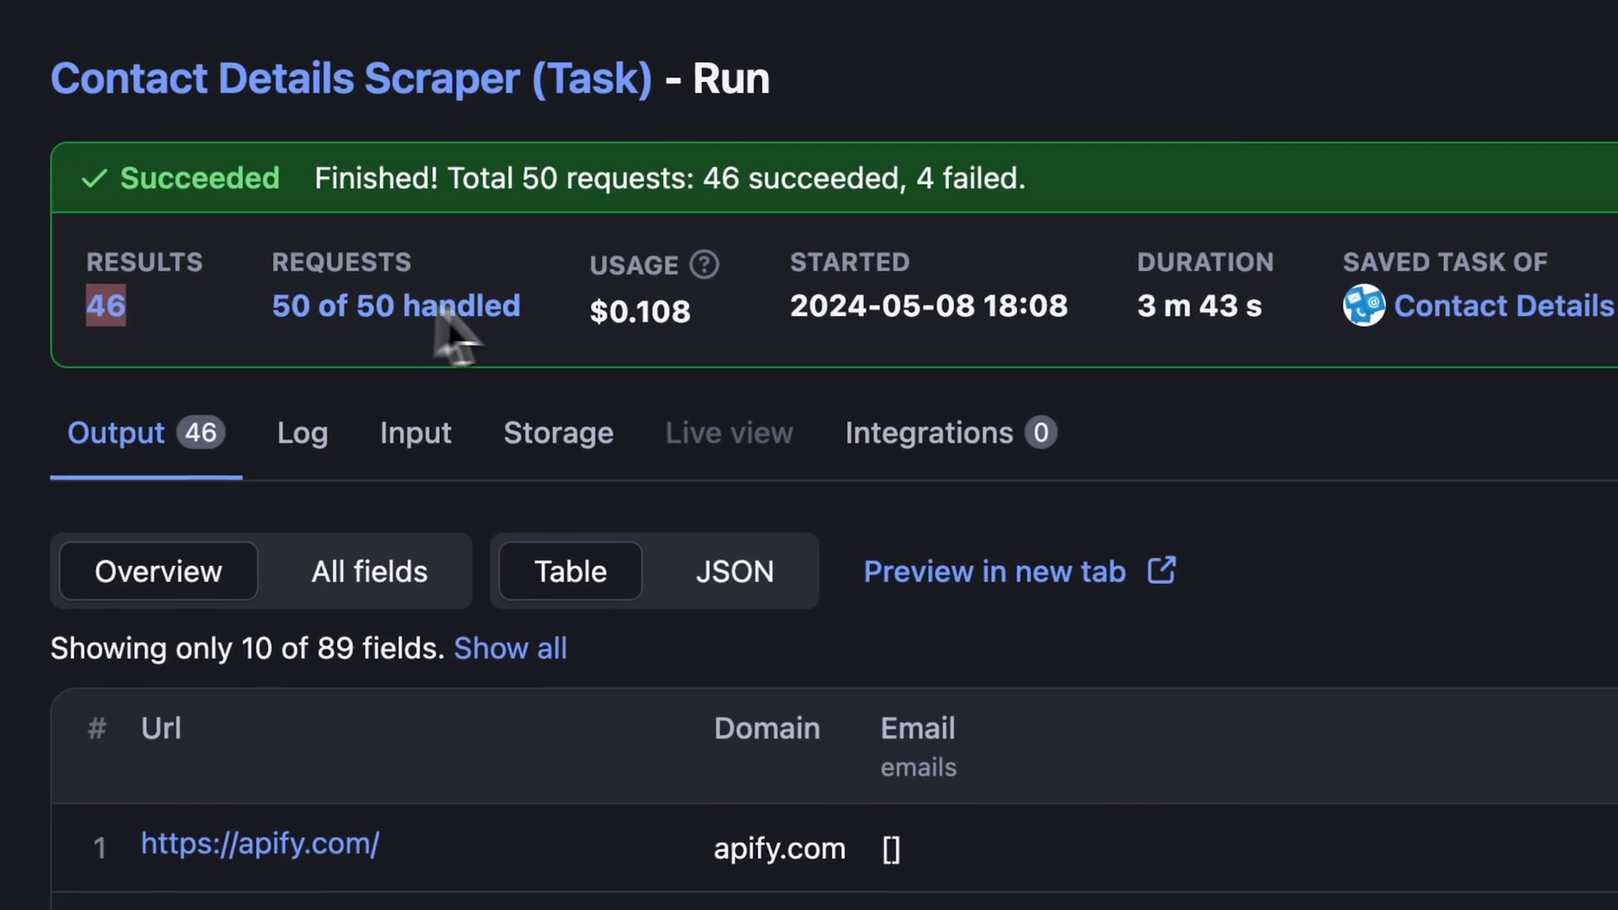
Check the run header: 46 results, 50 of 50 requests handled, $0.108 usage.
click(576, 326)
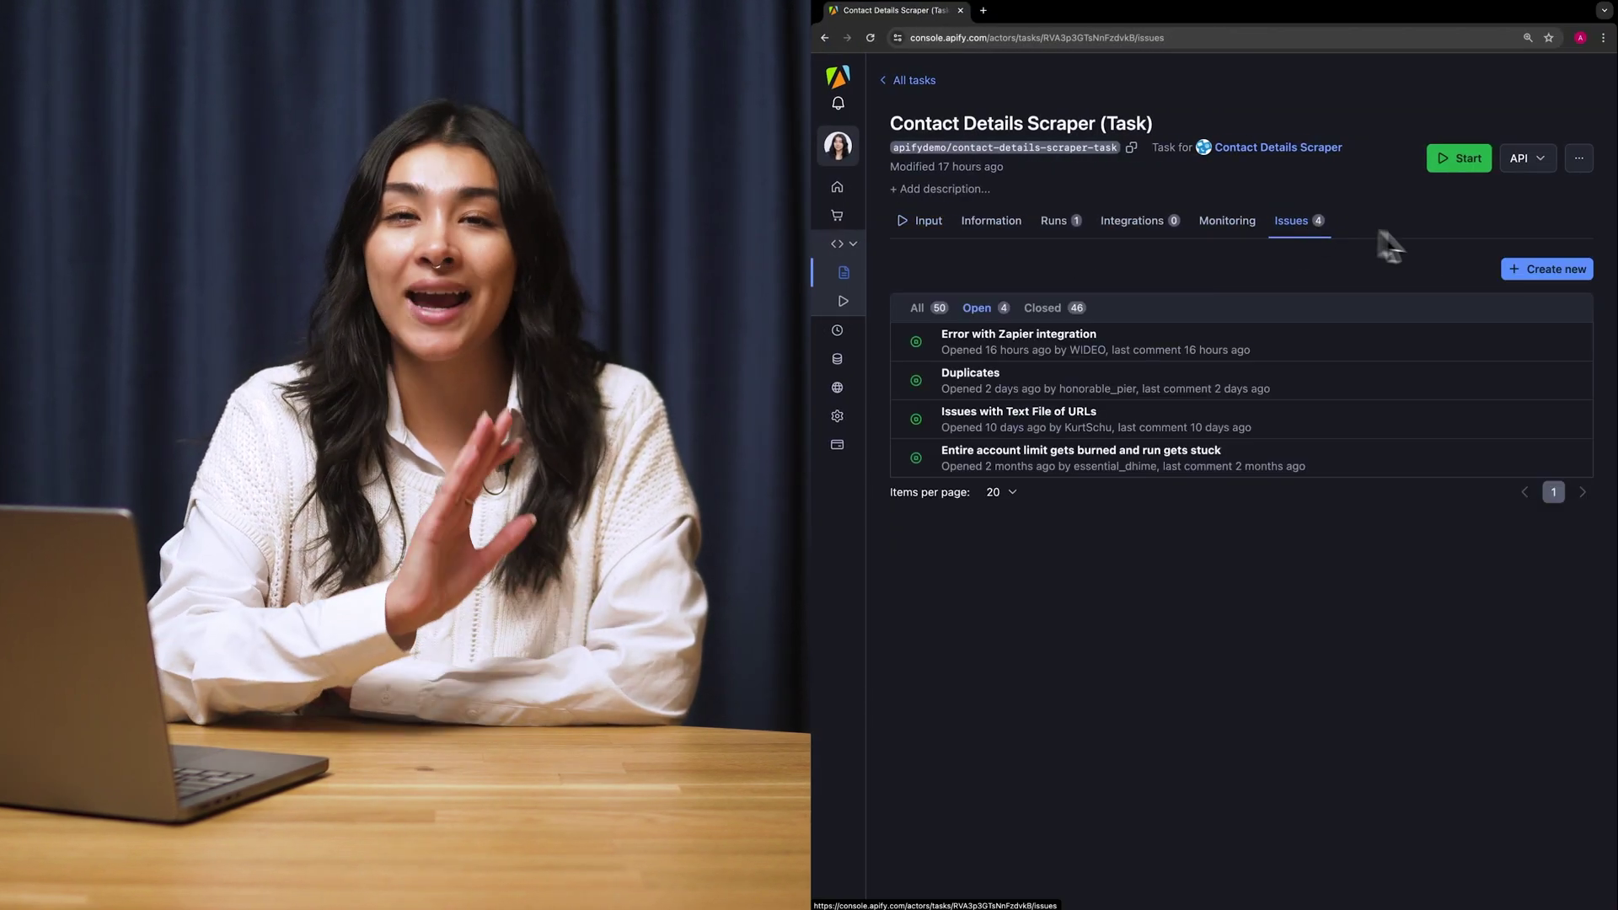
Open an empty Create issue dialog from the task's Issues tab.
click(1530, 273)
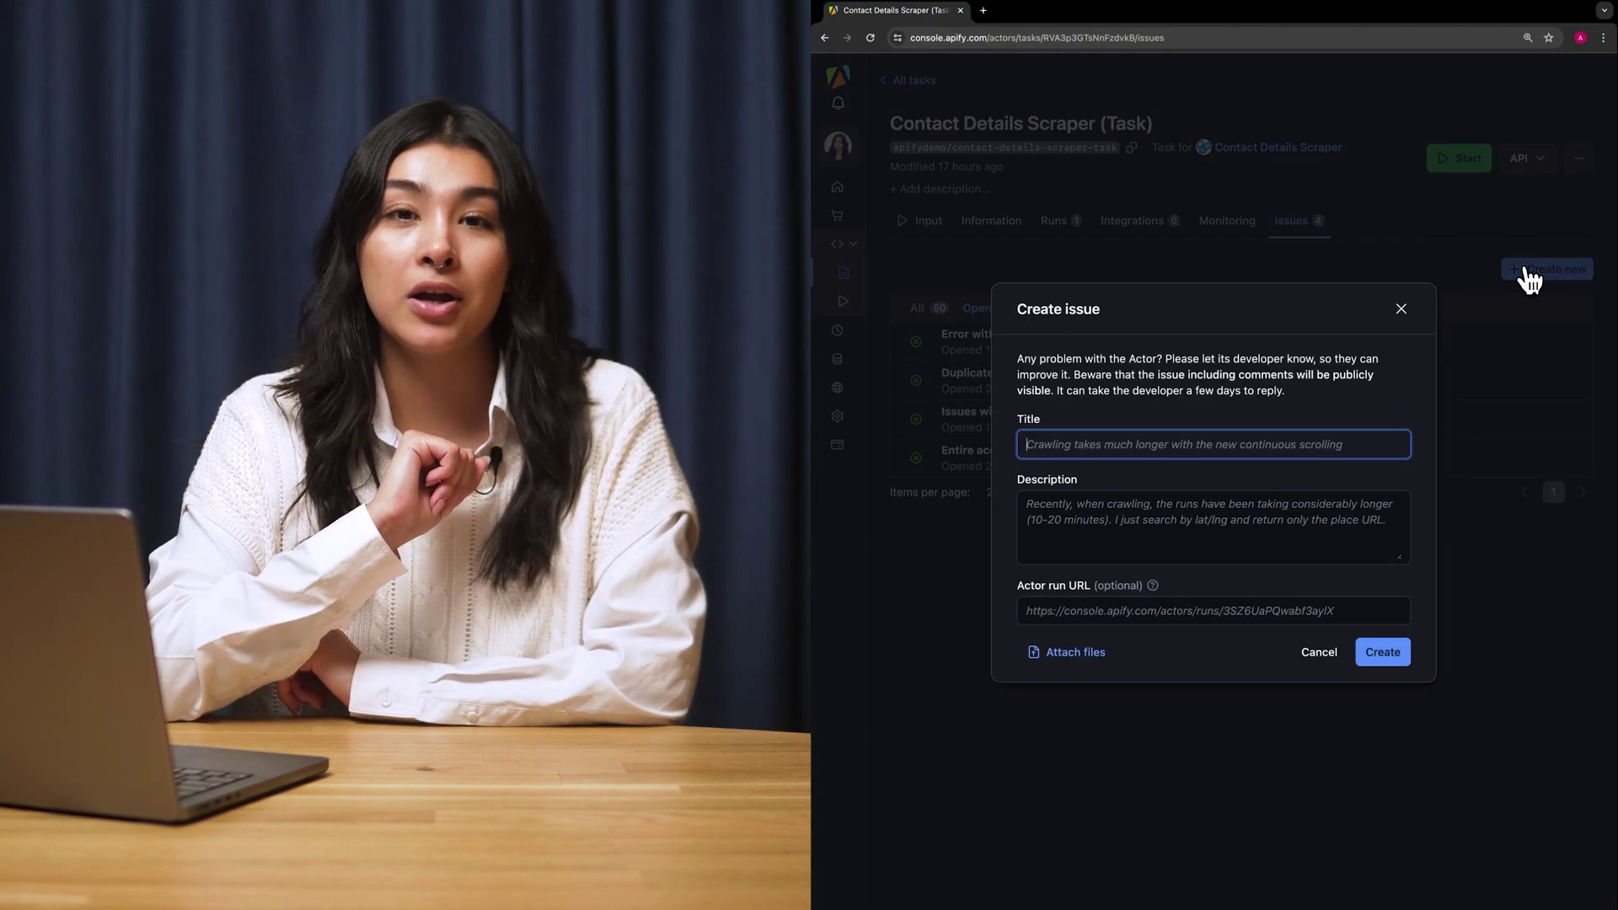